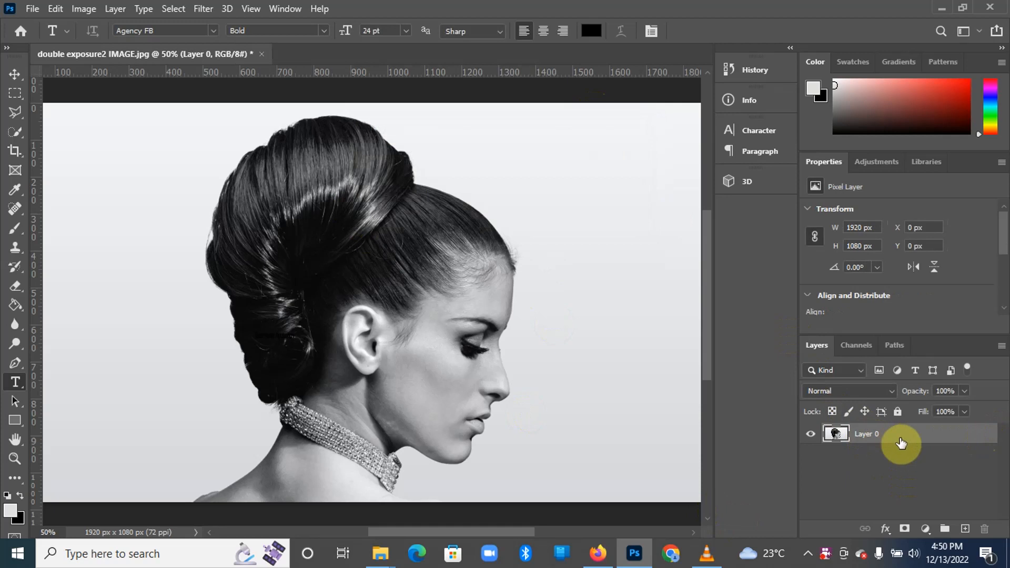
- Duplicate the portrait layer Layer 0 and hide the lower original
{"action": "key", "text": "ctrl+j"}
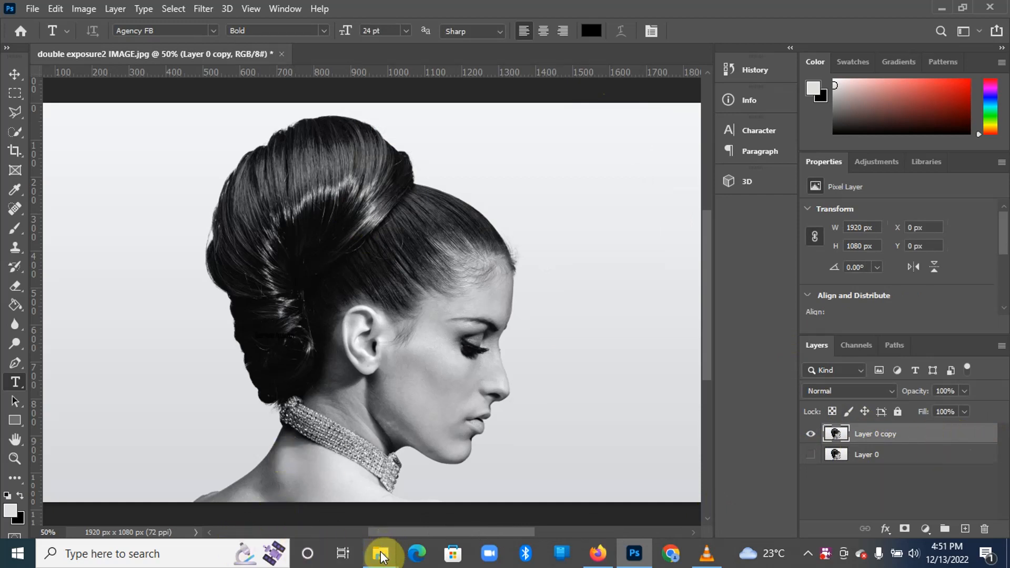
- Place the waterfall file from the Downloads folder into the portrait document as a new top layer, shifted slightly towards the hair
{"action": "mouse_move", "coordinate": [382, 550]}
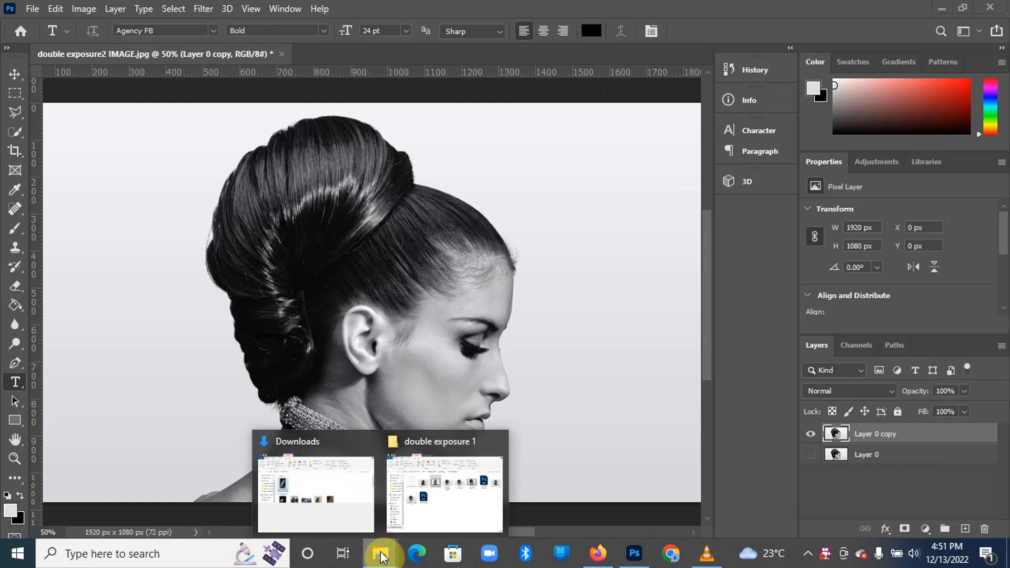
{"action": "left_click", "coordinate": [342, 509]}
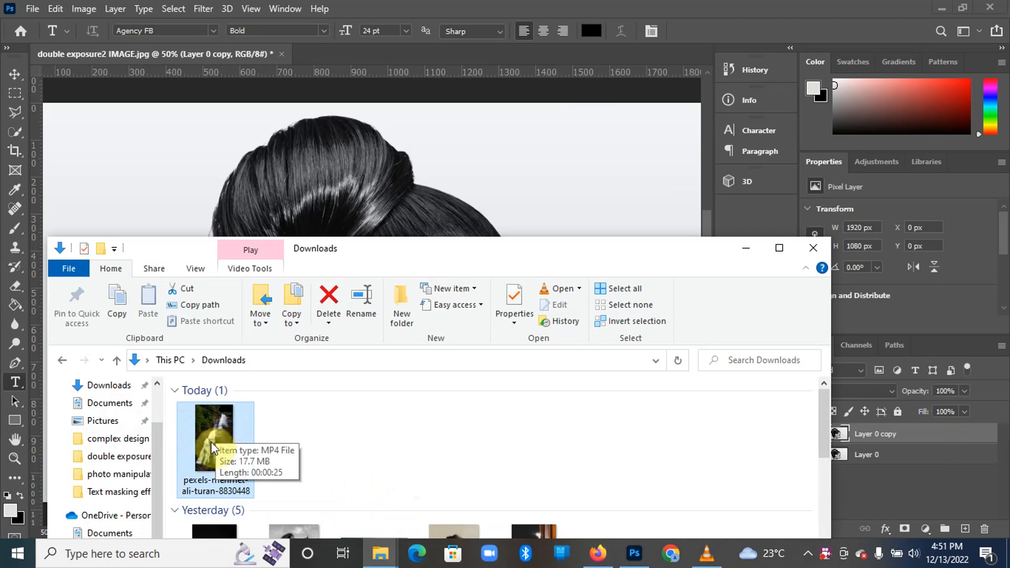
{"action": "left_click_drag", "start_coordinate": [211, 440], "coordinate": [323, 160]}
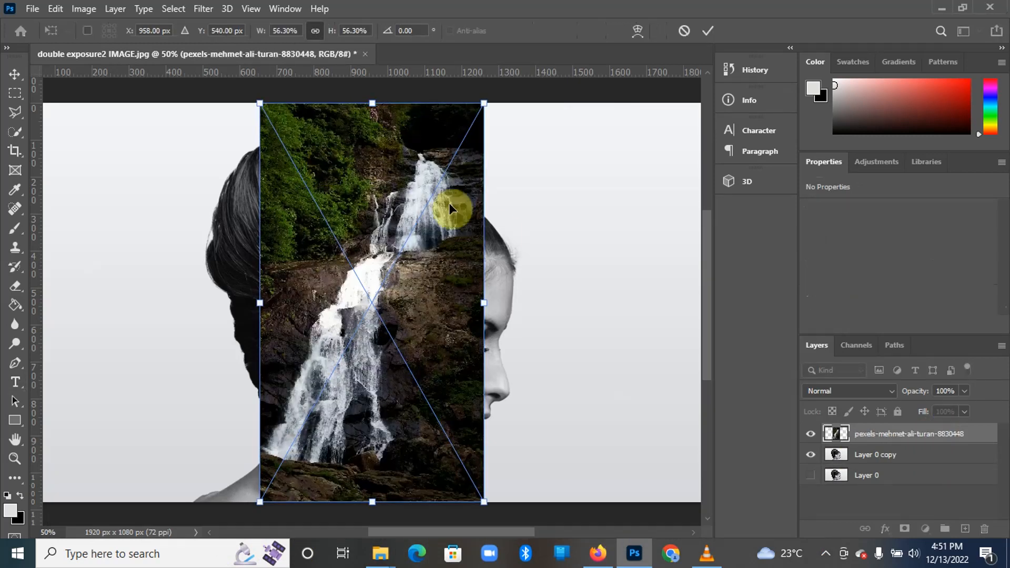
{"action": "left_click_drag", "start_coordinate": [422, 280], "coordinate": [405, 282]}
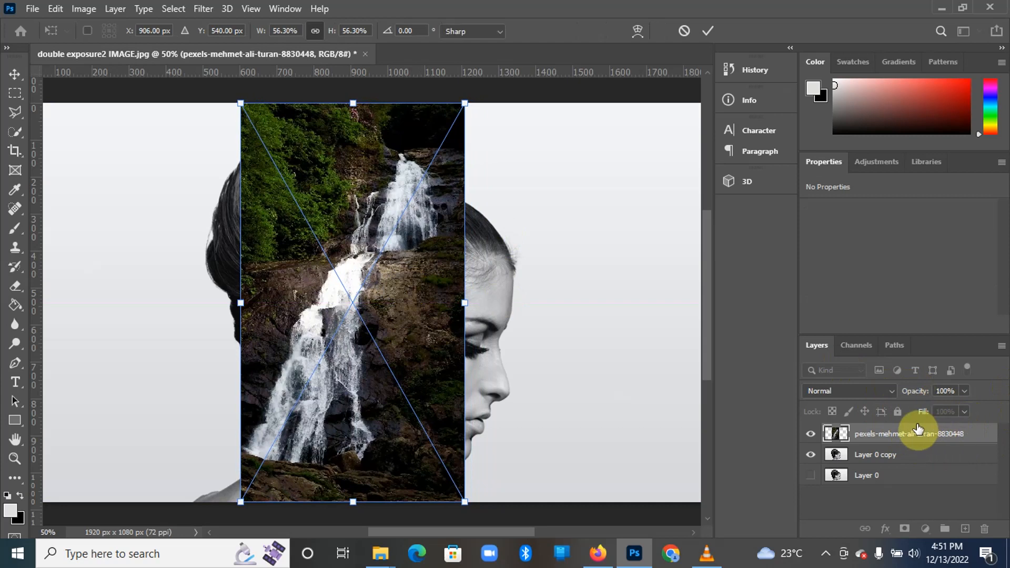
{"action": "key", "text": "Return"}
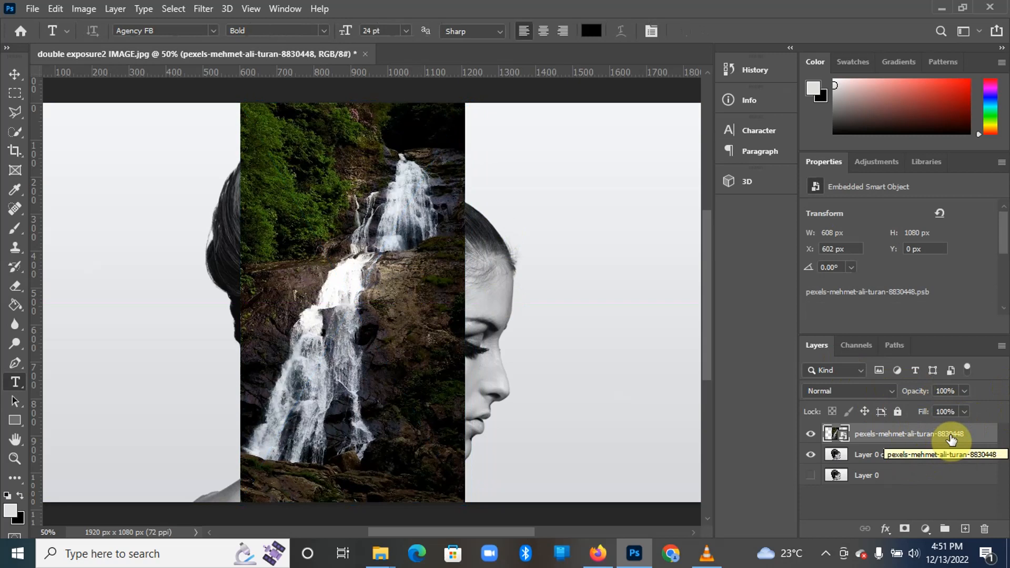
- Lower the waterfall layer's opacity to 66% and move it further down over the woman's head
{"action": "left_click", "coordinate": [962, 391]}
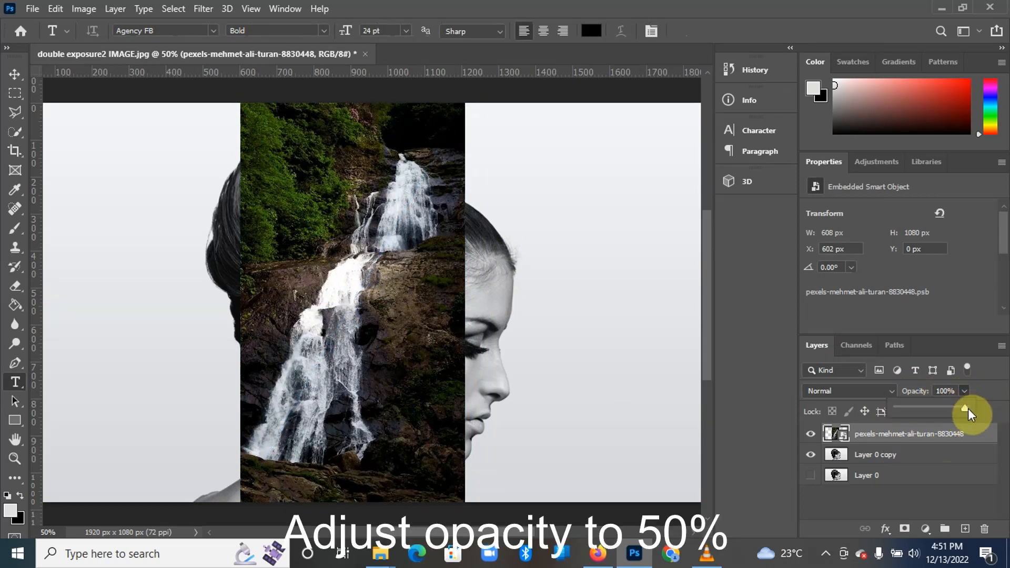
{"action": "mouse_move", "coordinate": [928, 414]}
{"action": "left_mouse_down"}
{"action": "mouse_move", "coordinate": [907, 416]}
{"action": "mouse_move", "coordinate": [943, 412]}
{"action": "left_mouse_up"}
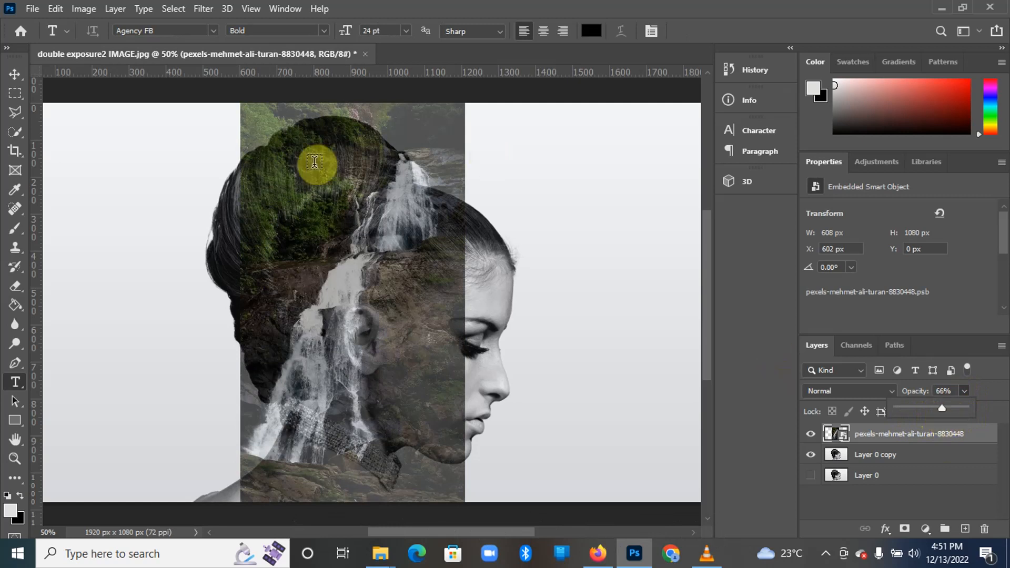
{"action": "left_click", "coordinate": [15, 75]}
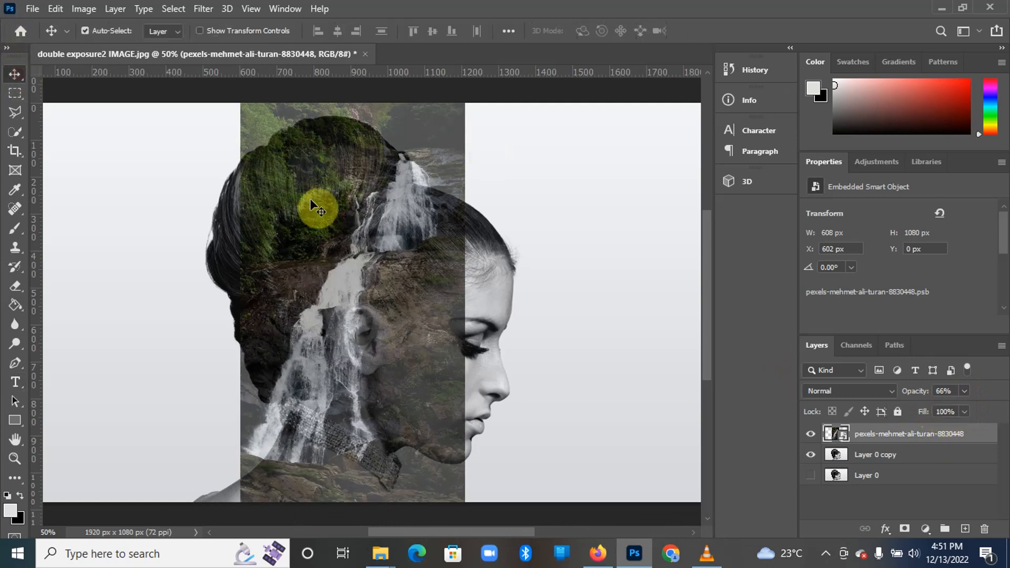
{"action": "left_click_drag", "start_coordinate": [337, 197], "coordinate": [342, 247]}
- Scale the waterfall layer proportionally to about 66% and position it over the head and neck at about X 573 px, Y 122 px
{"action": "key", "text": "ctrl+t"}
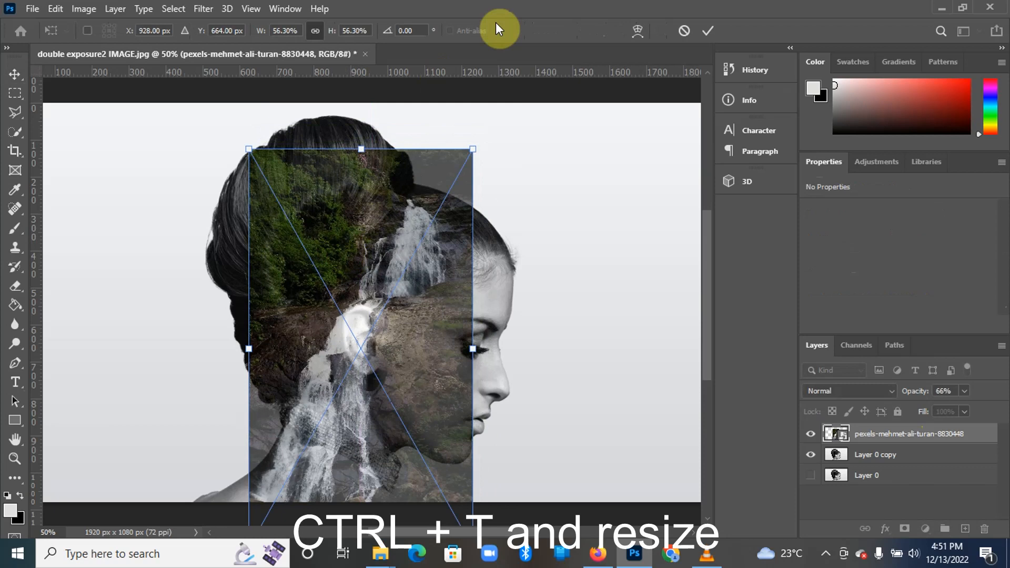
{"action": "left_click_drag", "start_coordinate": [469, 150], "coordinate": [484, 129]}
{"action": "left_click_drag", "start_coordinate": [249, 130], "coordinate": [235, 124]}
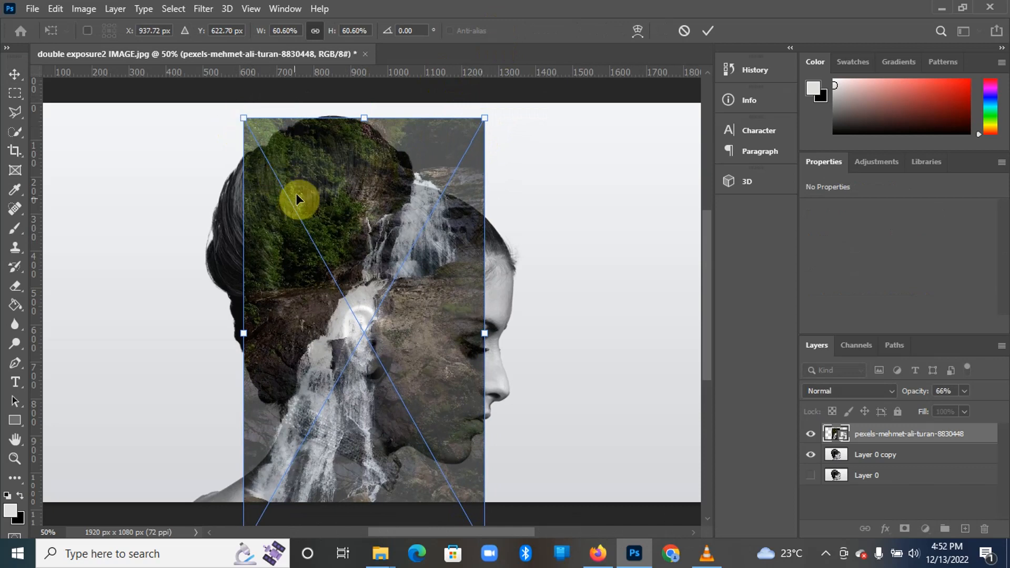
{"action": "left_click_drag", "start_coordinate": [307, 176], "coordinate": [311, 207]}
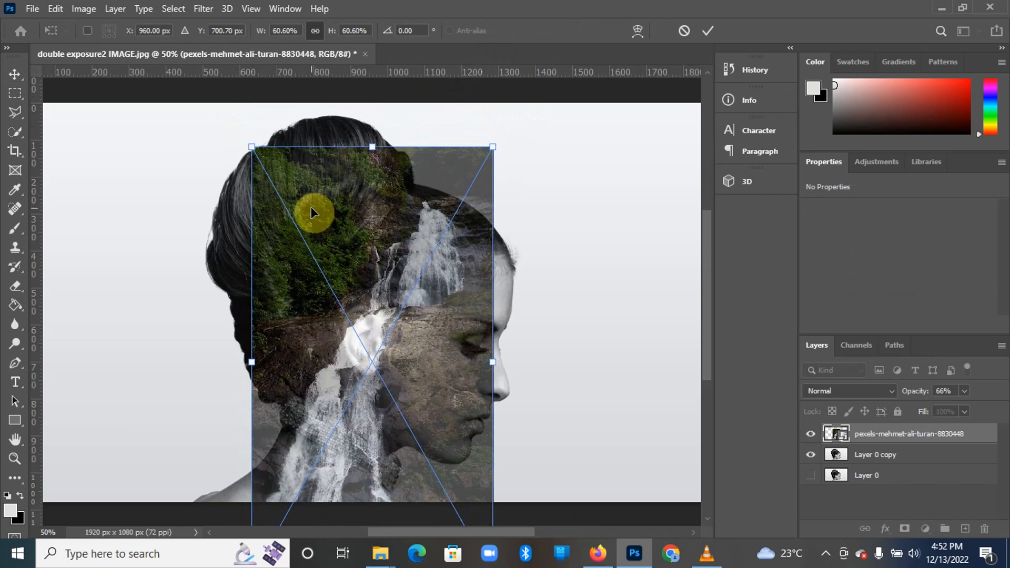
{"action": "left_click_drag", "start_coordinate": [312, 206], "coordinate": [280, 229]}
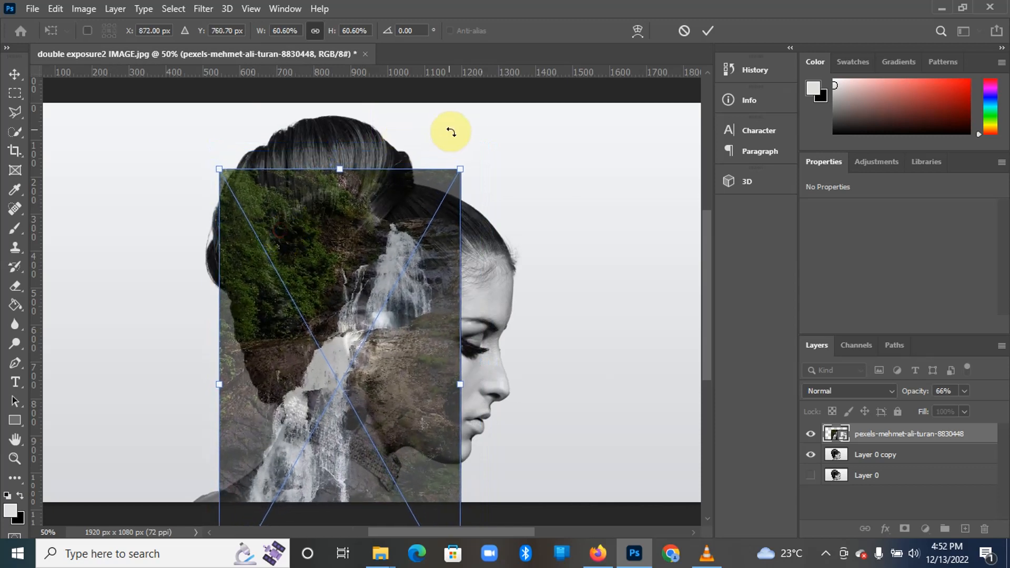
{"action": "left_click_drag", "start_coordinate": [461, 168], "coordinate": [476, 129]}
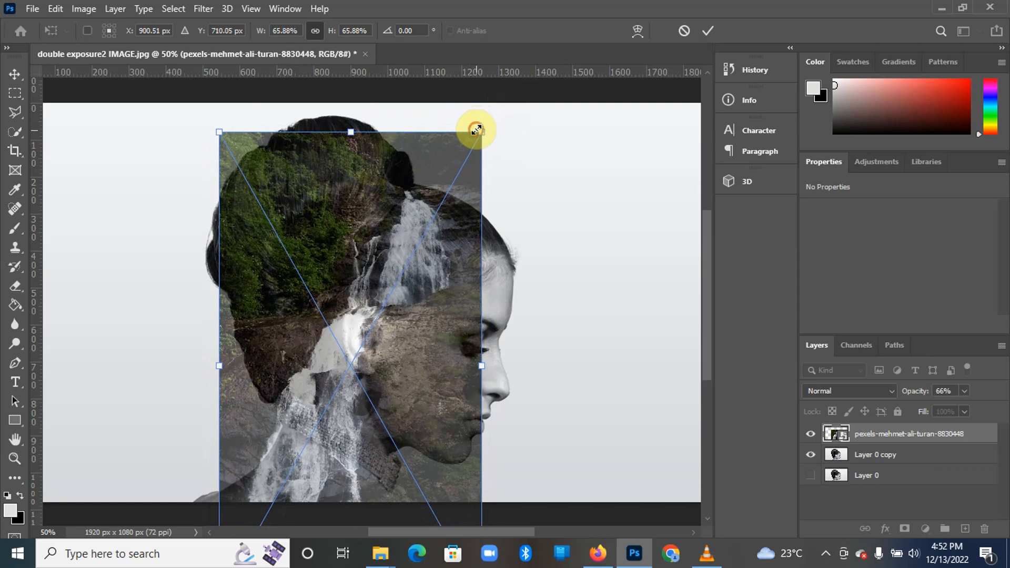
{"action": "mouse_move", "coordinate": [381, 288]}
{"action": "left_mouse_down"}
{"action": "mouse_move", "coordinate": [375, 336]}
{"action": "mouse_move", "coordinate": [376, 311]}
{"action": "mouse_move", "coordinate": [371, 317]}
{"action": "mouse_move", "coordinate": [381, 305]}
{"action": "mouse_move", "coordinate": [393, 315]}
{"action": "mouse_move", "coordinate": [387, 295]}
{"action": "mouse_move", "coordinate": [395, 296]}
{"action": "mouse_move", "coordinate": [380, 305]}
{"action": "mouse_move", "coordinate": [390, 304]}
{"action": "left_mouse_up"}
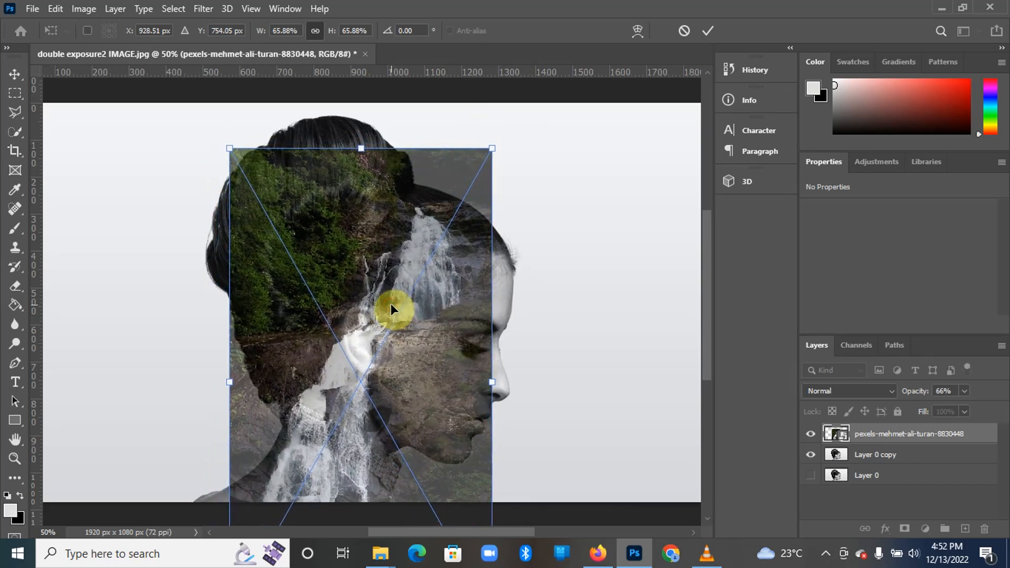
{"action": "key", "text": "Return"}
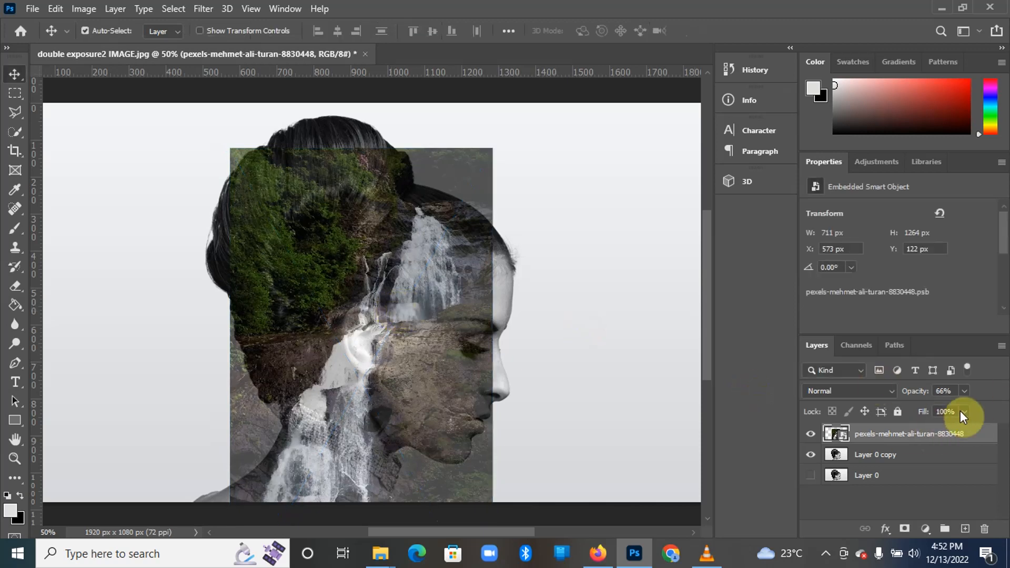
- Set the waterfall layer's opacity to 100% and hide the layer
{"action": "left_click", "coordinate": [963, 391]}
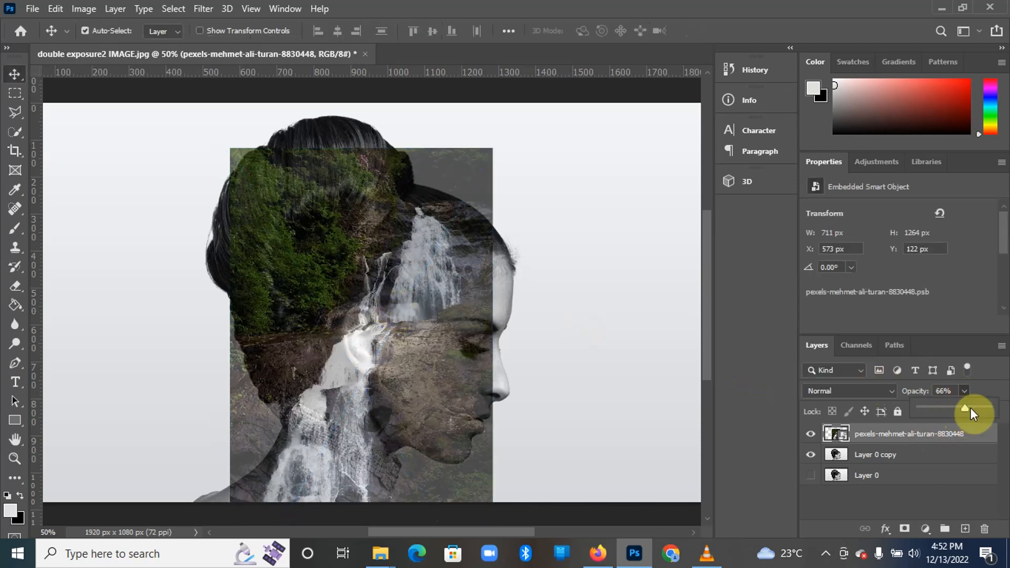
{"action": "left_click_drag", "start_coordinate": [983, 409], "coordinate": [1001, 413]}
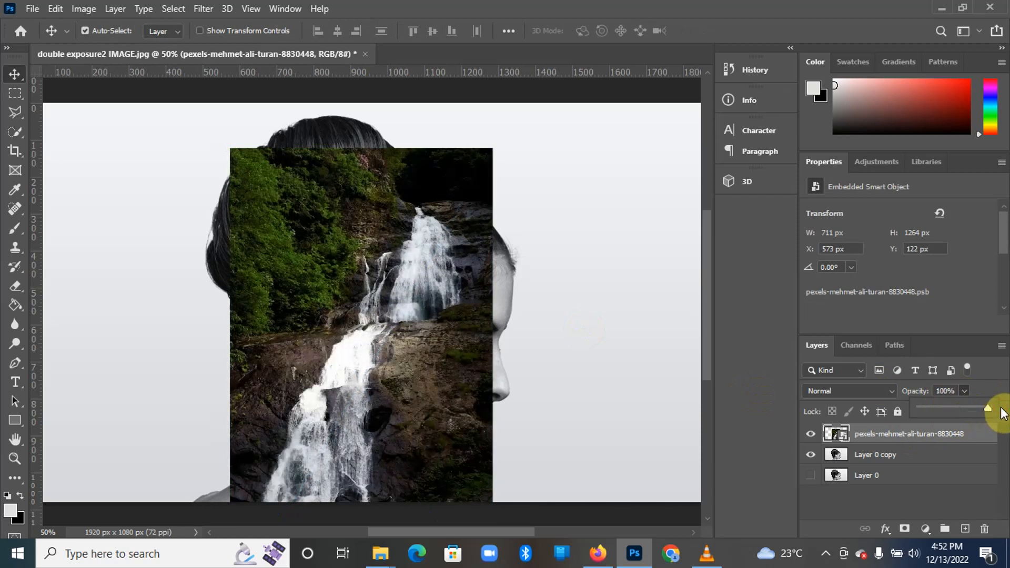
{"action": "left_click", "coordinate": [813, 436]}
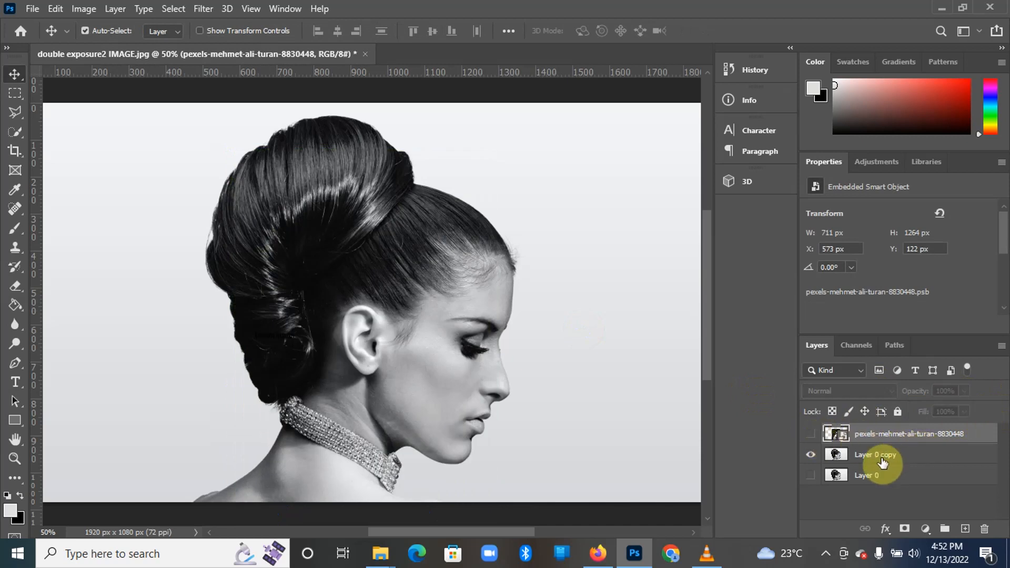
- Rename the Layer 0 copy layer as ORIGINAL and Layer 0 as BACKUP
{"action": "double_click", "coordinate": [881, 457]}
{"action": "type", "text": "ORIGIN"}
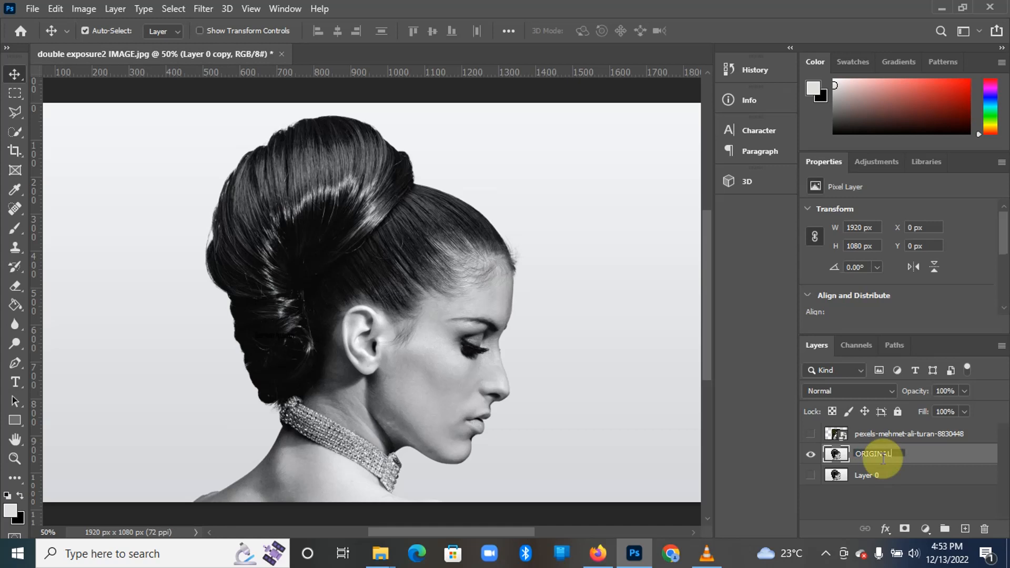
{"action": "type", "text": "AL"}
{"action": "double_click", "coordinate": [869, 479]}
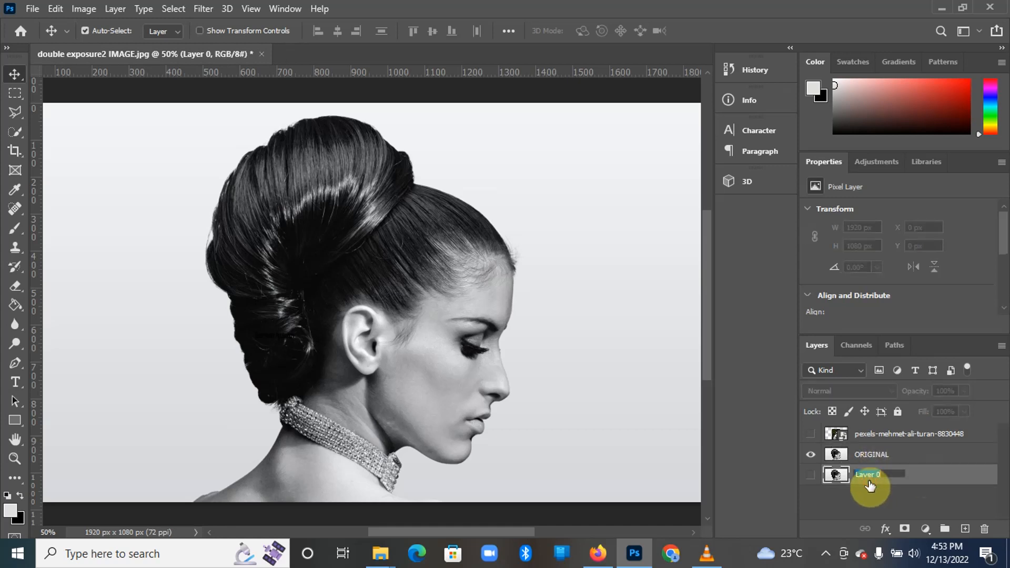
{"action": "type", "text": "BACKUP"}
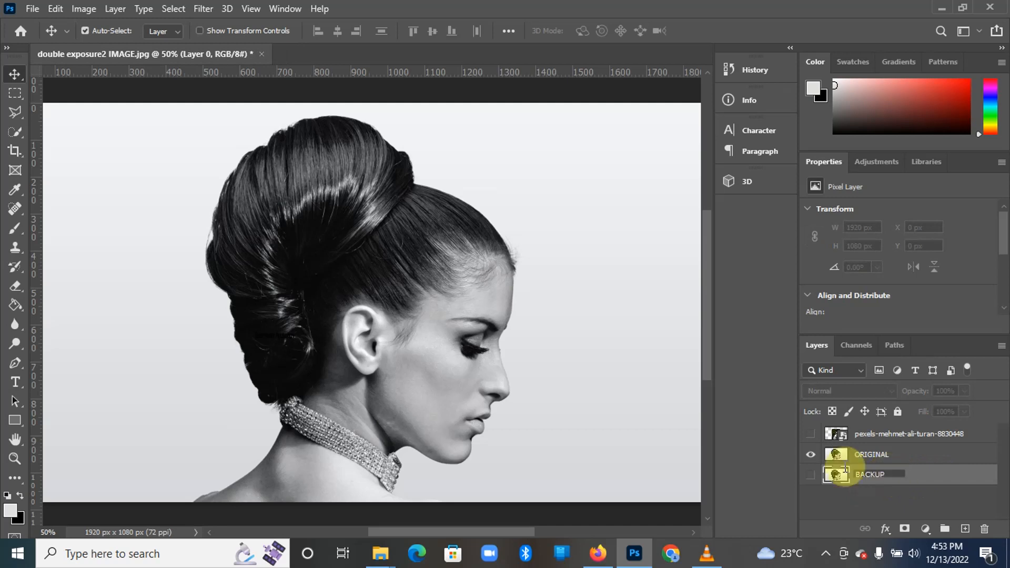
{"action": "key", "text": "Return"}
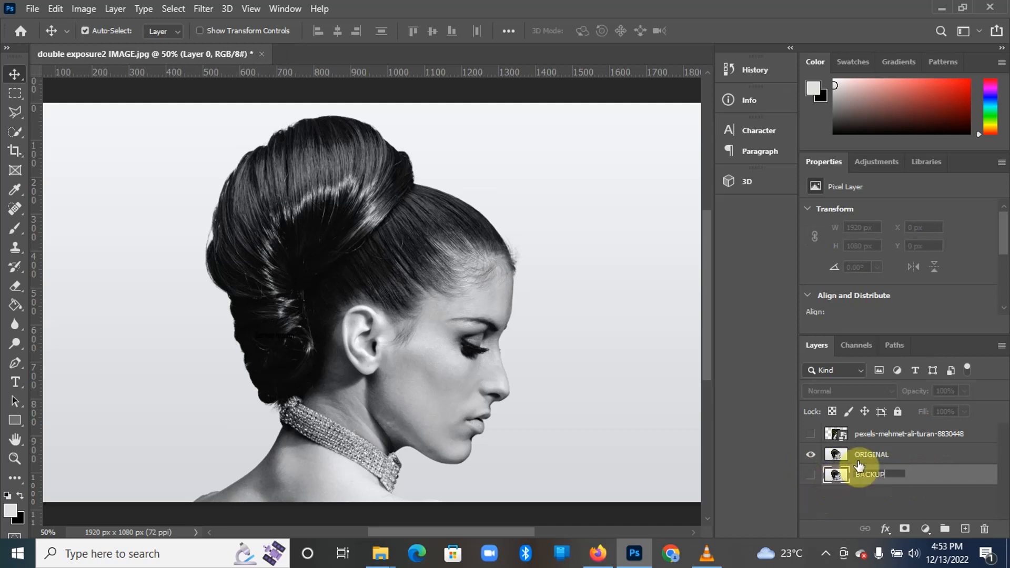
- Select the woman on the ORIGINAL layer with the automatic Subject selection
{"action": "left_click", "coordinate": [890, 437]}
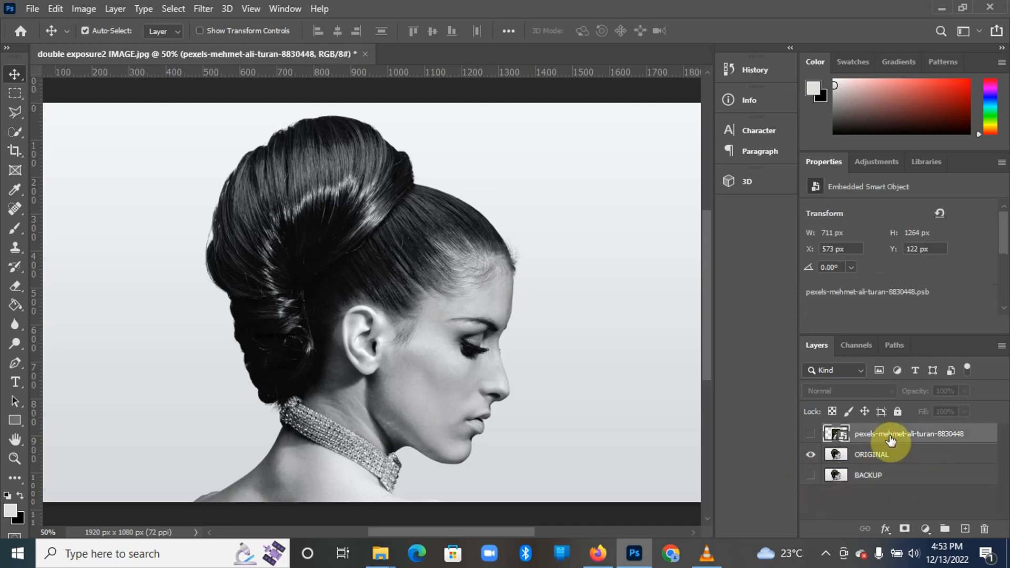
{"action": "left_click", "coordinate": [883, 462]}
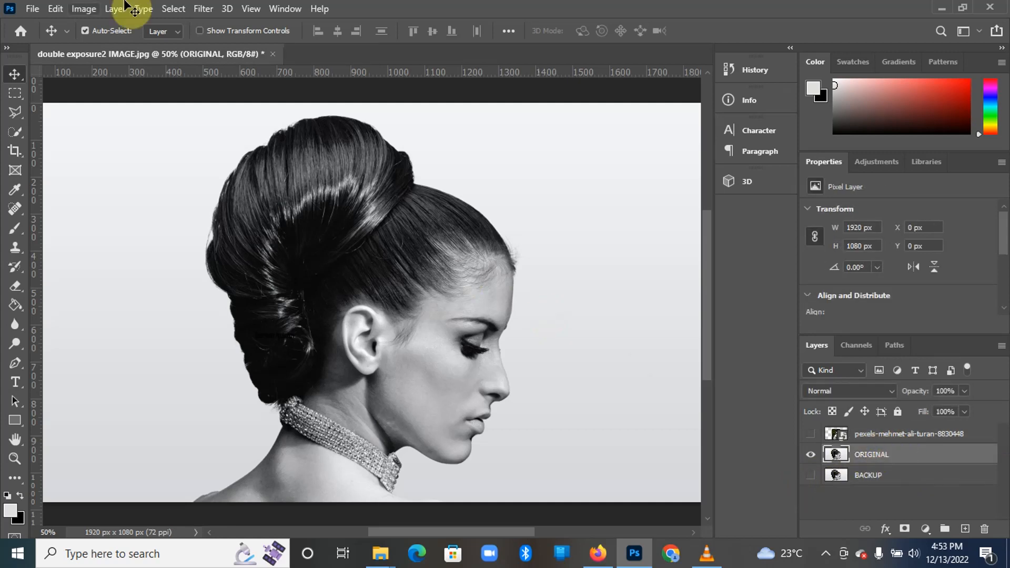
{"action": "left_click", "coordinate": [174, 9]}
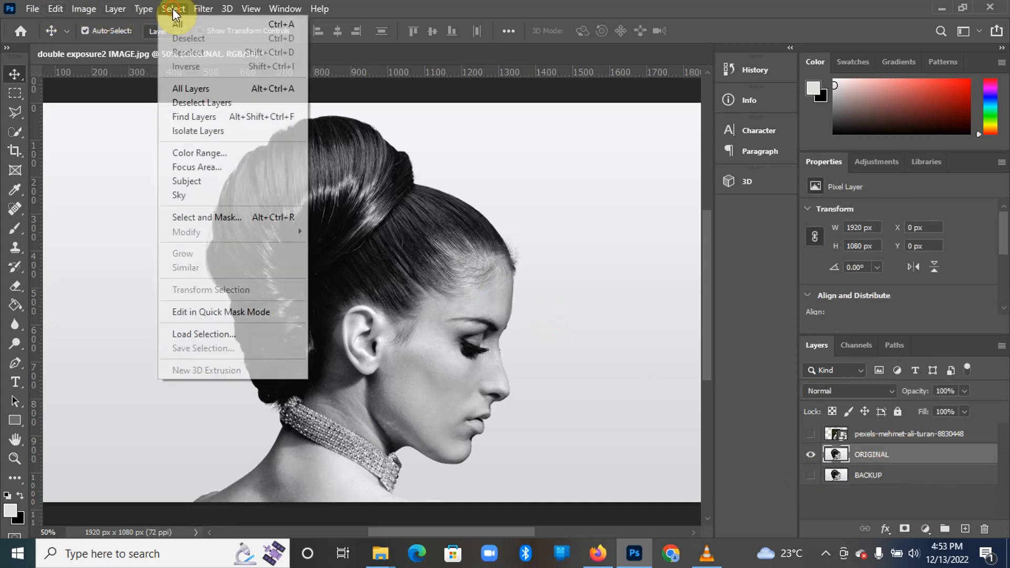
{"action": "left_click", "coordinate": [206, 182]}
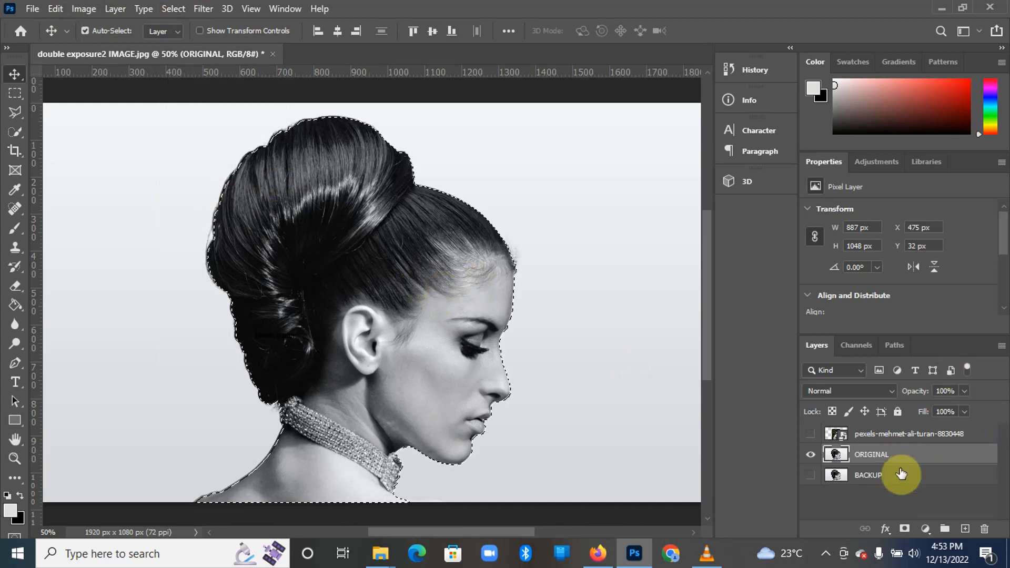
- Show the waterfall layer and add a layer mask to it from the subject selection, with the mask active for editing
{"action": "left_click", "coordinate": [811, 437]}
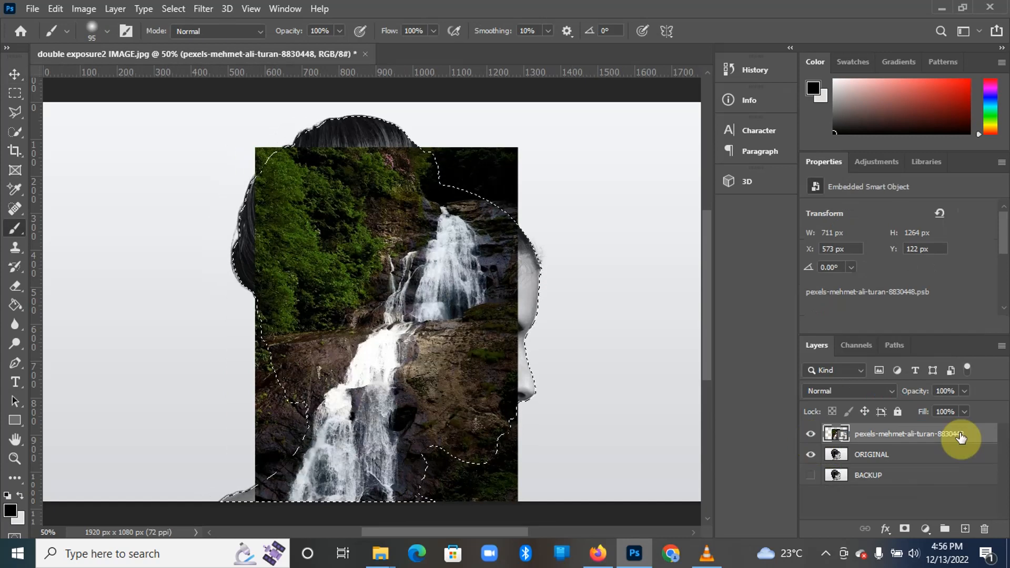
{"action": "left_click", "coordinate": [905, 528]}
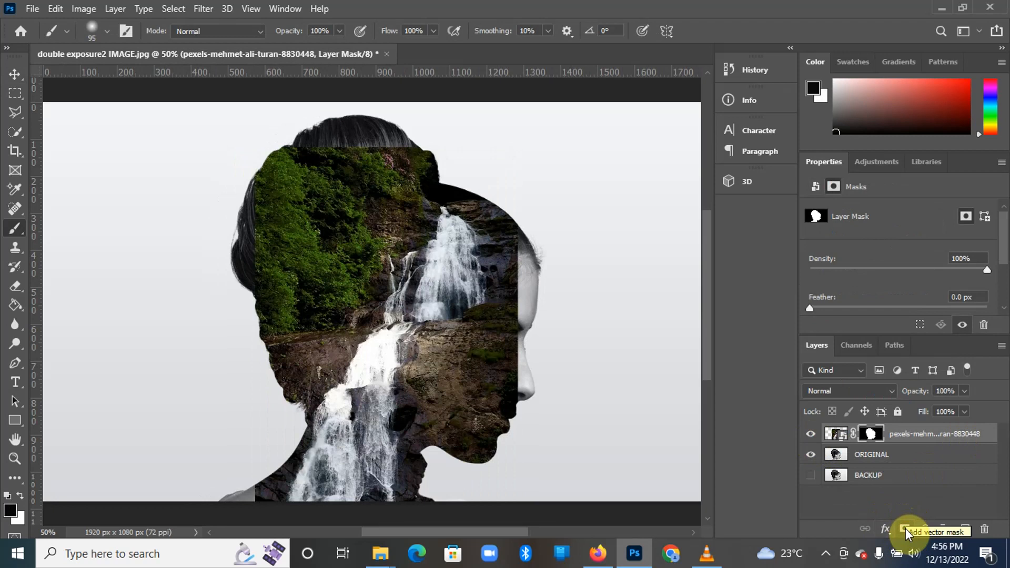
{"action": "left_click", "coordinate": [869, 435]}
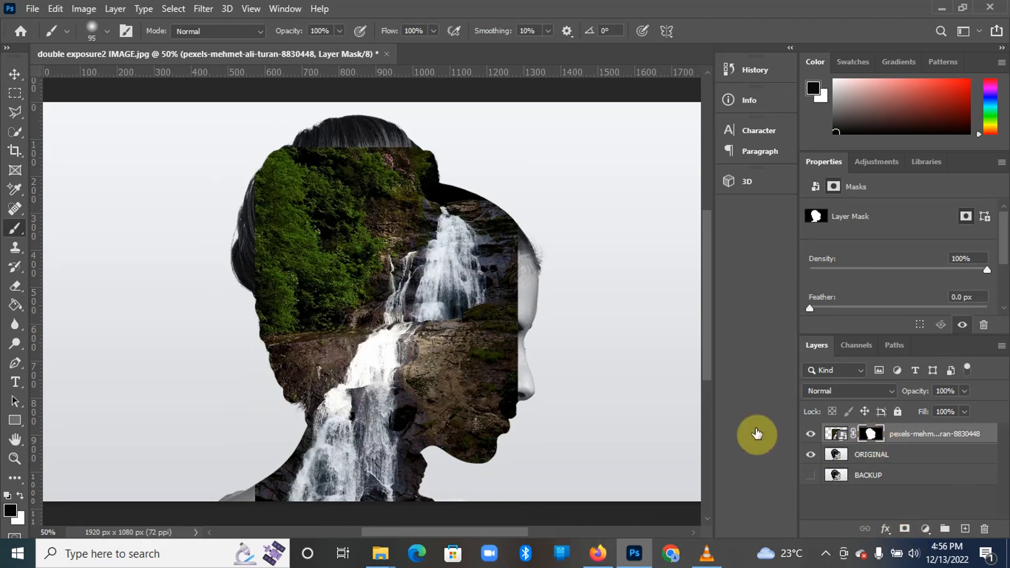
- Set up the Brush Tool with the Soft Round tip at a size of 139 px
{"action": "right_click", "coordinate": [20, 232]}
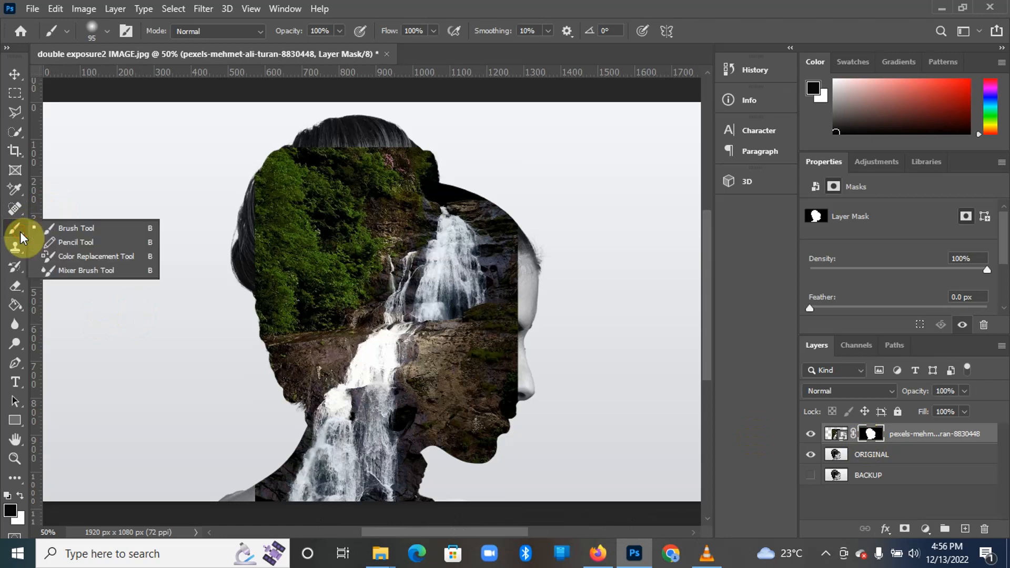
{"action": "left_click", "coordinate": [65, 230]}
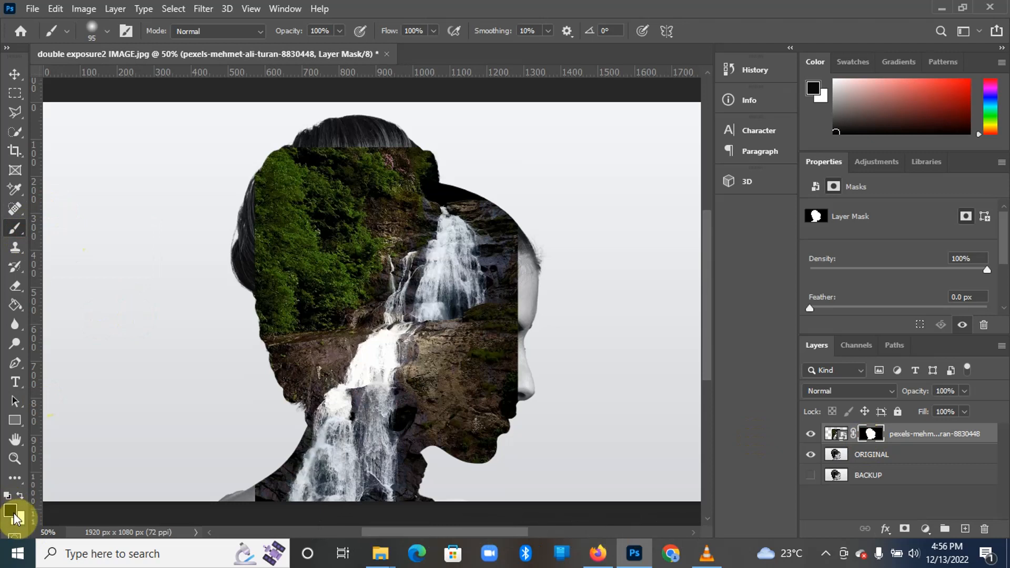
{"action": "left_click", "coordinate": [107, 30]}
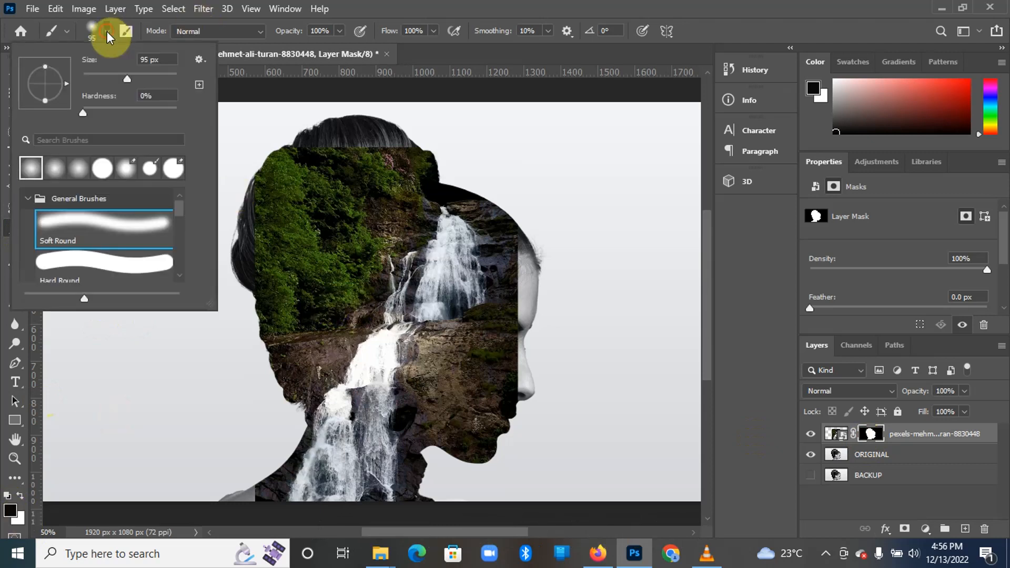
{"action": "left_click_drag", "start_coordinate": [126, 77], "coordinate": [140, 84]}
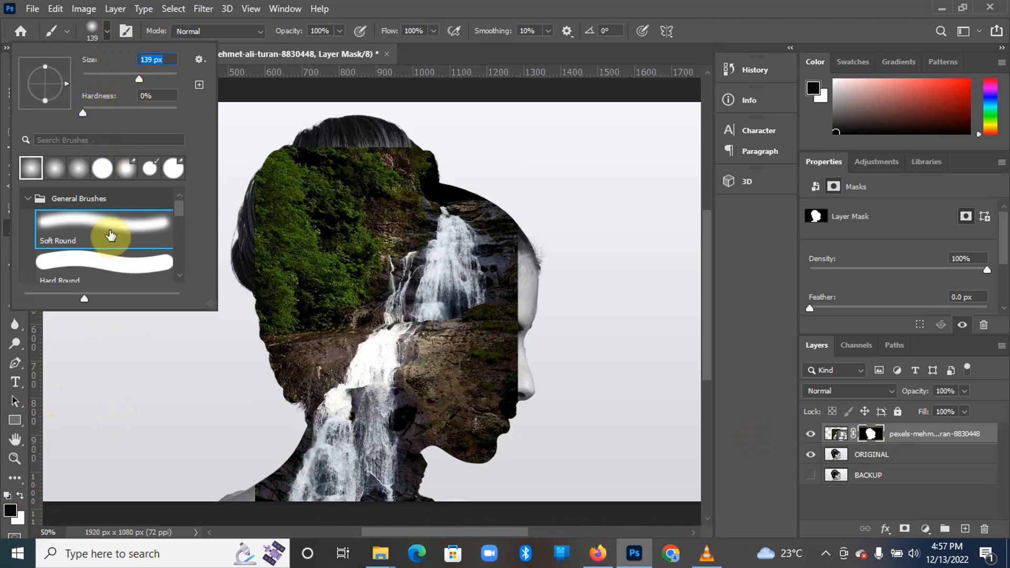
{"action": "left_click", "coordinate": [130, 232]}
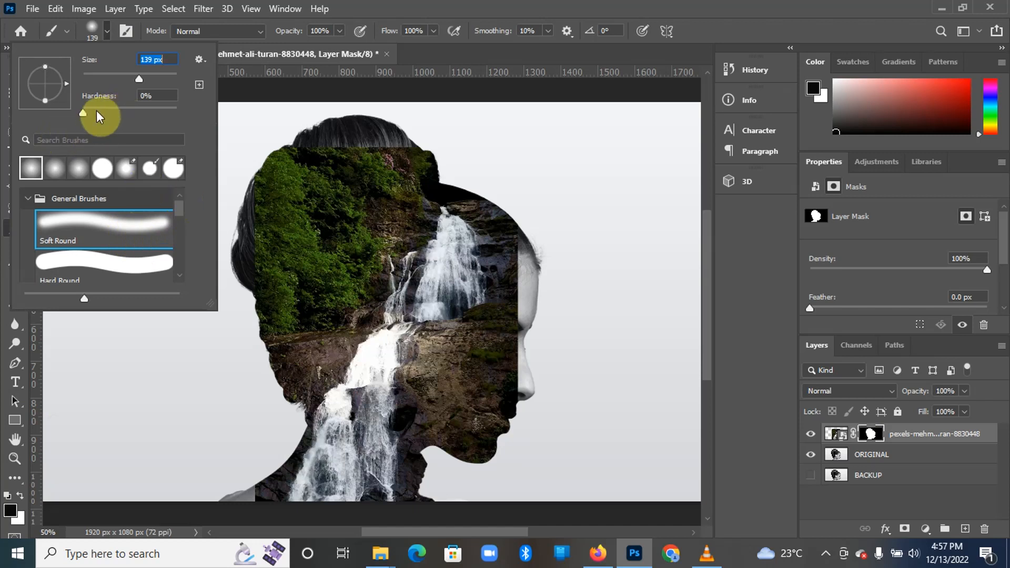
- Paint black on the waterfall layer's mask over the face, forehead, top and back hair, and shoulder edge to reveal the portrait
{"action": "left_click", "coordinate": [505, 237]}
{"action": "left_click_drag", "start_coordinate": [505, 237], "coordinate": [518, 301]}
{"action": "mouse_move", "coordinate": [517, 302]}
{"action": "left_mouse_down"}
{"action": "mouse_move", "coordinate": [503, 344]}
{"action": "mouse_move", "coordinate": [524, 382]}
{"action": "mouse_move", "coordinate": [512, 349]}
{"action": "mouse_move", "coordinate": [523, 312]}
{"action": "mouse_move", "coordinate": [508, 351]}
{"action": "mouse_move", "coordinate": [515, 343]}
{"action": "mouse_move", "coordinate": [518, 406]}
{"action": "mouse_move", "coordinate": [508, 409]}
{"action": "mouse_move", "coordinate": [497, 375]}
{"action": "mouse_move", "coordinate": [511, 425]}
{"action": "mouse_move", "coordinate": [459, 474]}
{"action": "left_mouse_up"}
{"action": "left_click_drag", "start_coordinate": [498, 226], "coordinate": [537, 213]}
{"action": "mouse_move", "coordinate": [540, 260]}
{"action": "left_mouse_down"}
{"action": "mouse_move", "coordinate": [522, 223]}
{"action": "mouse_move", "coordinate": [472, 220]}
{"action": "mouse_move", "coordinate": [498, 226]}
{"action": "mouse_move", "coordinate": [494, 204]}
{"action": "mouse_move", "coordinate": [364, 119]}
{"action": "mouse_move", "coordinate": [359, 130]}
{"action": "mouse_move", "coordinate": [392, 139]}
{"action": "mouse_move", "coordinate": [282, 126]}
{"action": "mouse_move", "coordinate": [246, 148]}
{"action": "mouse_move", "coordinate": [238, 254]}
{"action": "mouse_move", "coordinate": [244, 179]}
{"action": "mouse_move", "coordinate": [244, 213]}
{"action": "left_mouse_up"}
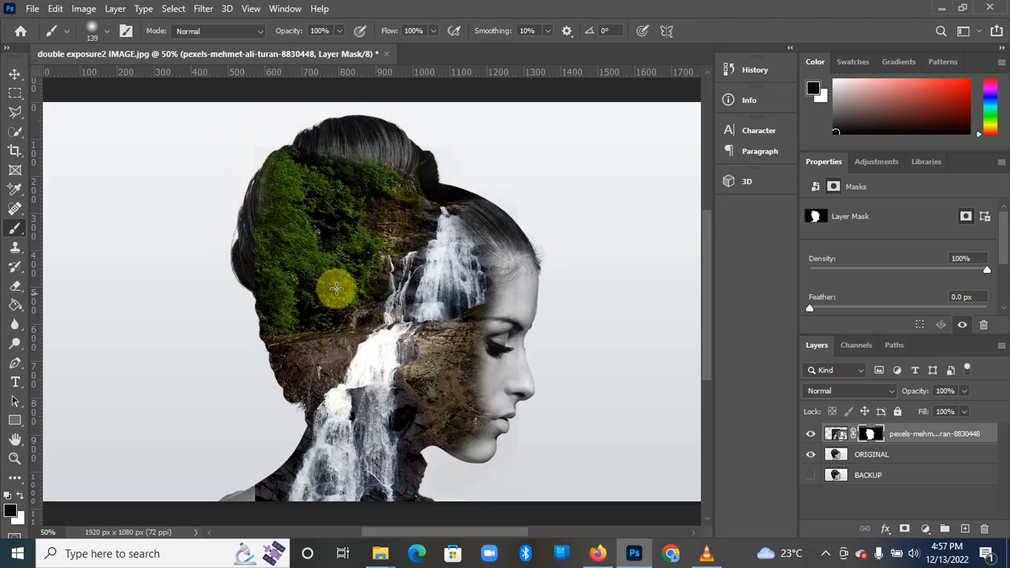
{"action": "mouse_move", "coordinate": [247, 255]}
{"action": "left_mouse_down"}
{"action": "mouse_move", "coordinate": [243, 300]}
{"action": "mouse_move", "coordinate": [307, 436]}
{"action": "mouse_move", "coordinate": [294, 435]}
{"action": "mouse_move", "coordinate": [277, 460]}
{"action": "mouse_move", "coordinate": [241, 475]}
{"action": "mouse_move", "coordinate": [275, 449]}
{"action": "mouse_move", "coordinate": [219, 488]}
{"action": "left_mouse_up"}
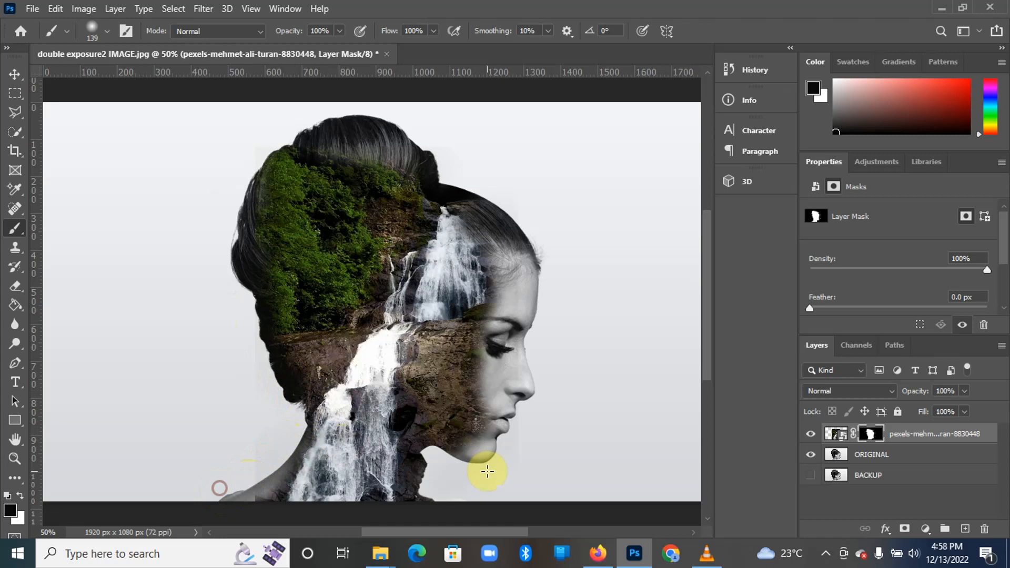
- Paint on the mask along the front of the neck to reveal the necklace, touch up the nape, and undo the last stroke
{"action": "left_click_drag", "start_coordinate": [709, 316], "coordinate": [711, 354]}
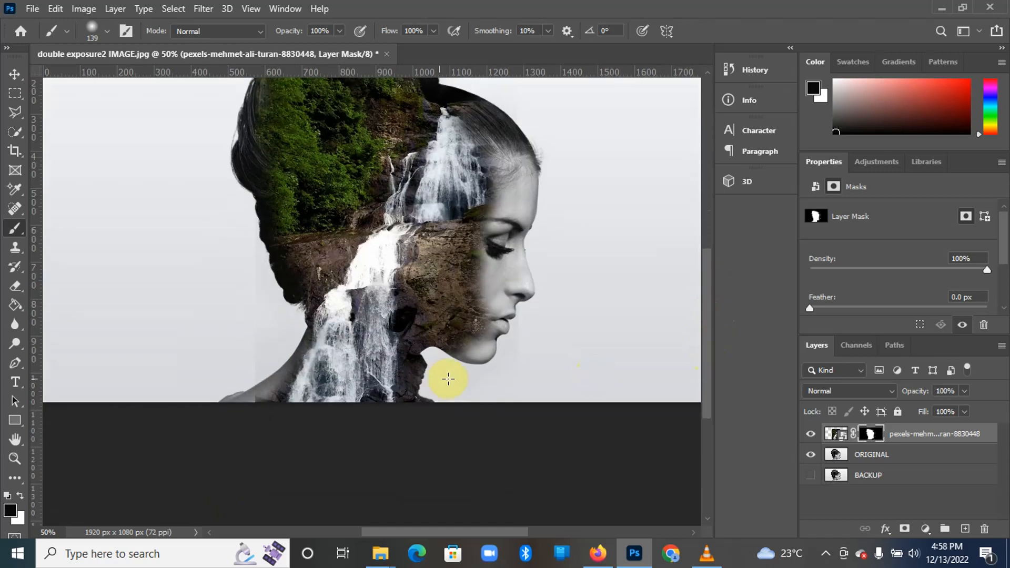
{"action": "mouse_move", "coordinate": [446, 376]}
{"action": "left_mouse_down"}
{"action": "mouse_move", "coordinate": [431, 361]}
{"action": "mouse_move", "coordinate": [429, 387]}
{"action": "mouse_move", "coordinate": [452, 399]}
{"action": "mouse_move", "coordinate": [463, 385]}
{"action": "mouse_move", "coordinate": [426, 370]}
{"action": "mouse_move", "coordinate": [428, 345]}
{"action": "mouse_move", "coordinate": [417, 345]}
{"action": "mouse_move", "coordinate": [477, 340]}
{"action": "mouse_move", "coordinate": [485, 320]}
{"action": "mouse_move", "coordinate": [429, 363]}
{"action": "mouse_move", "coordinate": [466, 353]}
{"action": "mouse_move", "coordinate": [428, 361]}
{"action": "mouse_move", "coordinate": [407, 385]}
{"action": "mouse_move", "coordinate": [425, 391]}
{"action": "mouse_move", "coordinate": [424, 368]}
{"action": "left_mouse_up"}
{"action": "mouse_move", "coordinate": [294, 316]}
{"action": "left_mouse_down"}
{"action": "mouse_move", "coordinate": [297, 328]}
{"action": "mouse_move", "coordinate": [316, 289]}
{"action": "mouse_move", "coordinate": [282, 360]}
{"action": "mouse_move", "coordinate": [258, 374]}
{"action": "mouse_move", "coordinate": [262, 356]}
{"action": "left_mouse_up"}
{"action": "key", "text": "ctrl+z"}
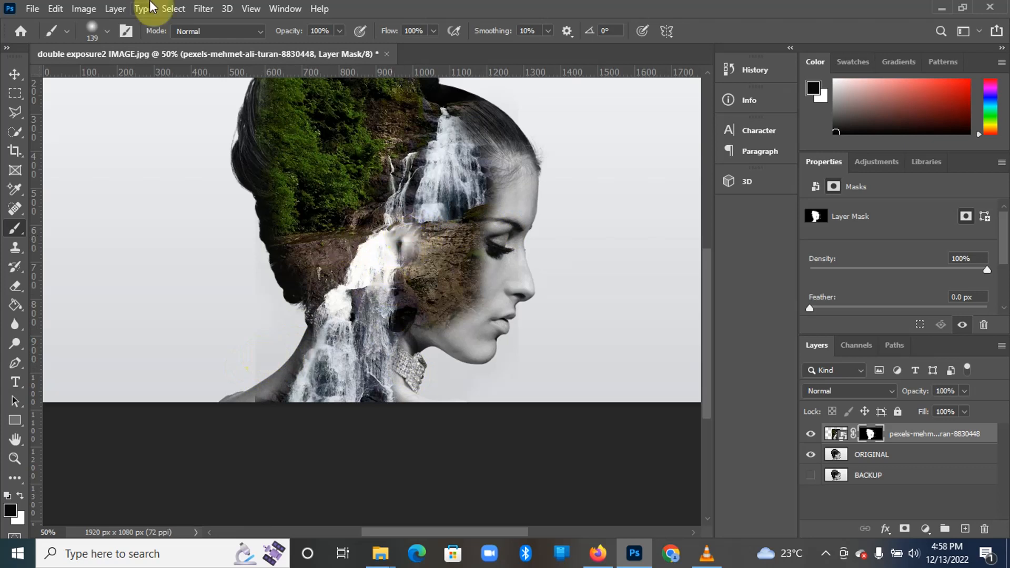
- Set the brush to Hard Round at 15 px and paint on the mask over the upper part of the ear
{"action": "left_click", "coordinate": [109, 33]}
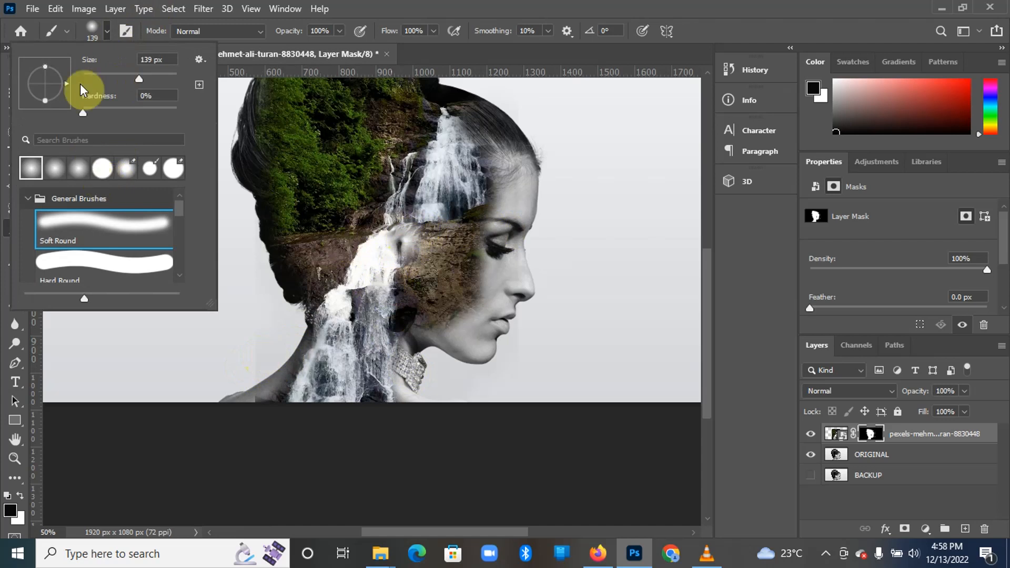
{"action": "left_click", "coordinate": [60, 264]}
{"action": "left_click_drag", "start_coordinate": [139, 78], "coordinate": [89, 80]}
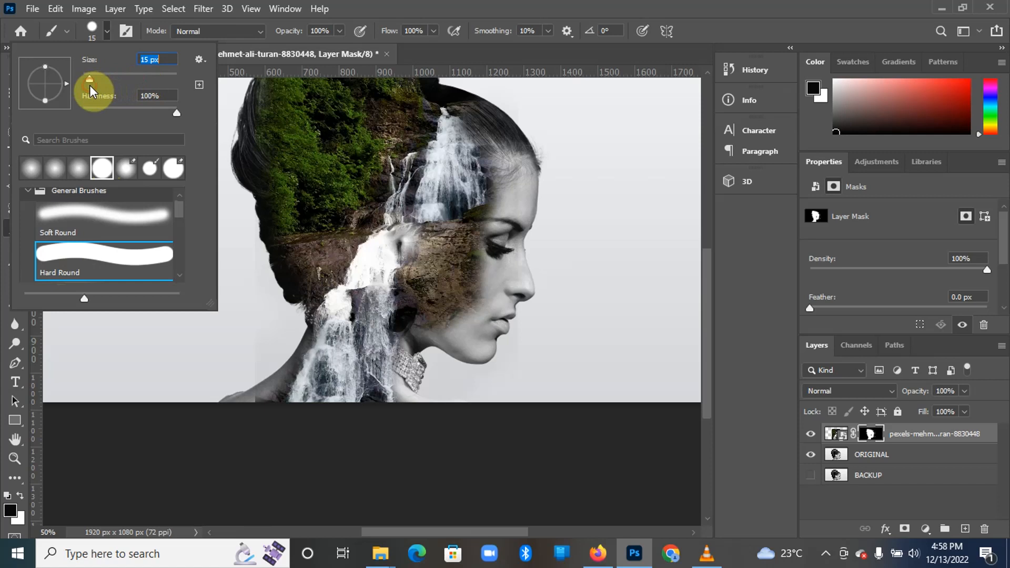
{"action": "left_click", "coordinate": [399, 255]}
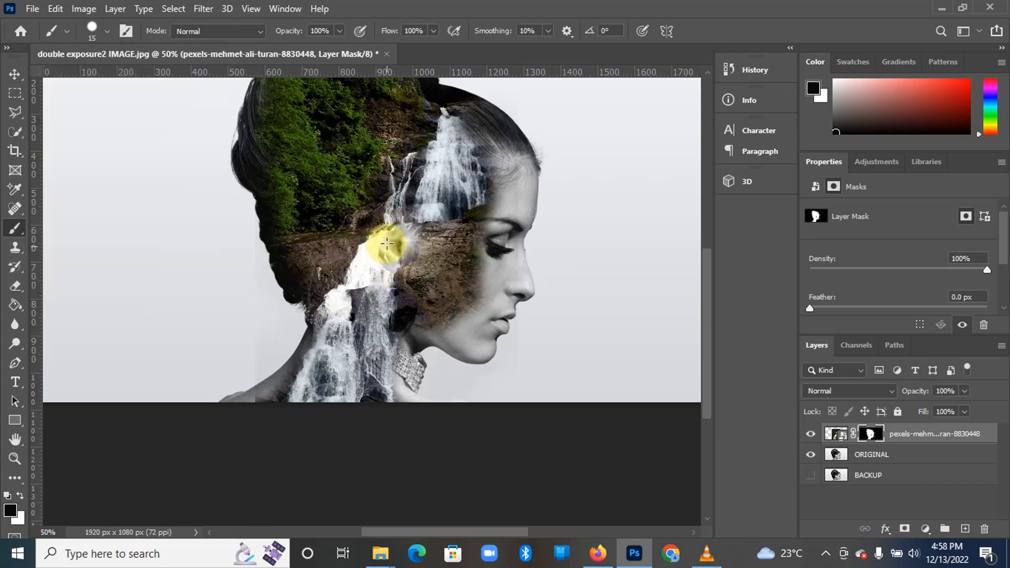
{"action": "mouse_move", "coordinate": [388, 233]}
{"action": "left_mouse_down"}
{"action": "mouse_move", "coordinate": [395, 259]}
{"action": "mouse_move", "coordinate": [380, 239]}
{"action": "mouse_move", "coordinate": [388, 225]}
{"action": "mouse_move", "coordinate": [406, 231]}
{"action": "mouse_move", "coordinate": [388, 224]}
{"action": "mouse_move", "coordinate": [413, 228]}
{"action": "mouse_move", "coordinate": [396, 217]}
{"action": "mouse_move", "coordinate": [384, 228]}
{"action": "mouse_move", "coordinate": [389, 212]}
{"action": "left_mouse_up"}
- Reveal the whole ear by painting on the mask with the Soft Round brush at 28 px
{"action": "left_click", "coordinate": [109, 35]}
{"action": "left_click", "coordinate": [81, 210]}
{"action": "left_click", "coordinate": [386, 212]}
{"action": "mouse_move", "coordinate": [385, 212]}
{"action": "left_mouse_down"}
{"action": "mouse_move", "coordinate": [372, 214]}
{"action": "mouse_move", "coordinate": [386, 223]}
{"action": "mouse_move", "coordinate": [372, 213]}
{"action": "mouse_move", "coordinate": [406, 217]}
{"action": "mouse_move", "coordinate": [368, 244]}
{"action": "mouse_move", "coordinate": [364, 224]}
{"action": "mouse_move", "coordinate": [360, 236]}
{"action": "mouse_move", "coordinate": [381, 264]}
{"action": "mouse_move", "coordinate": [368, 234]}
{"action": "mouse_move", "coordinate": [379, 215]}
{"action": "left_mouse_up"}
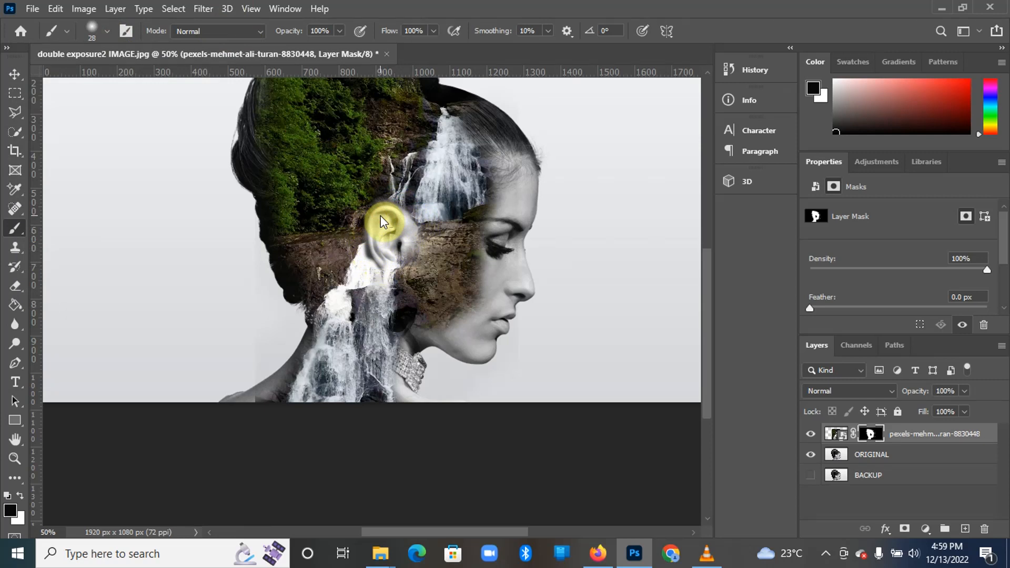
{"action": "mouse_move", "coordinate": [380, 216]}
{"action": "left_mouse_down"}
{"action": "mouse_move", "coordinate": [402, 219]}
{"action": "mouse_move", "coordinate": [407, 245]}
{"action": "left_mouse_up"}
{"action": "mouse_move", "coordinate": [412, 245]}
{"action": "left_mouse_down"}
{"action": "mouse_move", "coordinate": [421, 227]}
{"action": "mouse_move", "coordinate": [415, 253]}
{"action": "left_mouse_up"}
- Set the brush size to 69 px and refine the mask along the nape, jaw, hairline and shoulder
{"action": "left_click", "coordinate": [109, 28]}
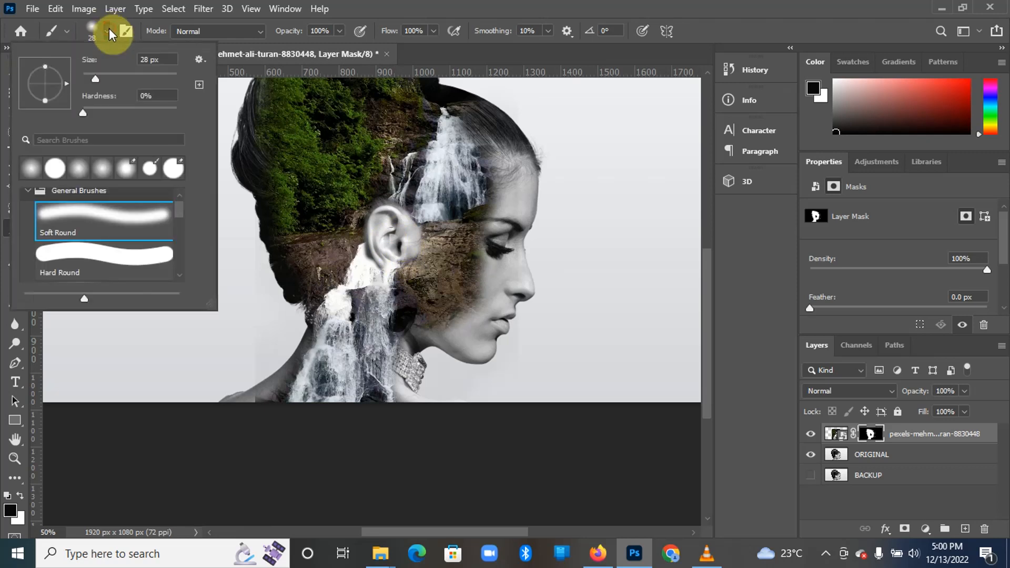
{"action": "left_click_drag", "start_coordinate": [95, 80], "coordinate": [115, 79]}
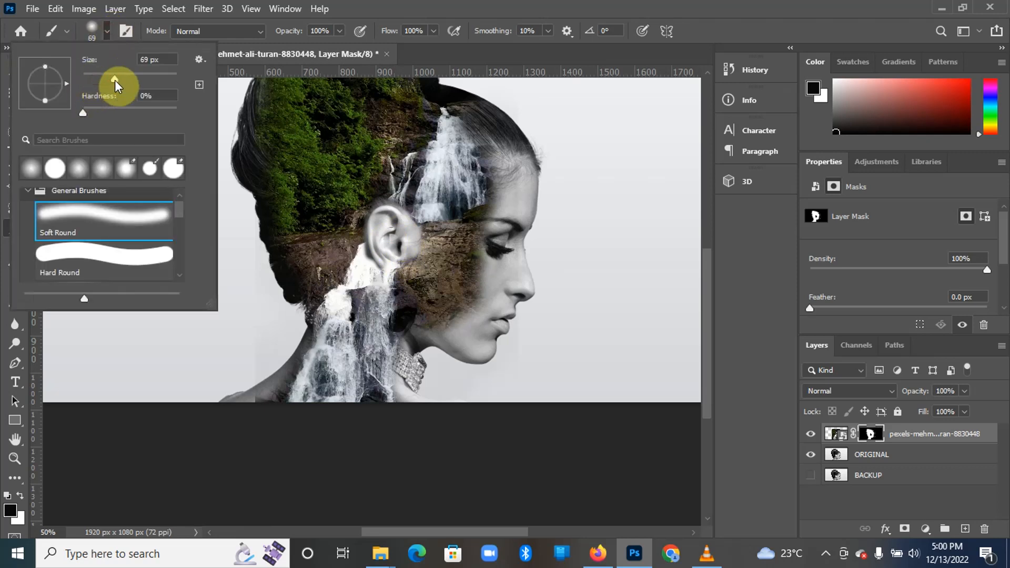
{"action": "left_click", "coordinate": [304, 281]}
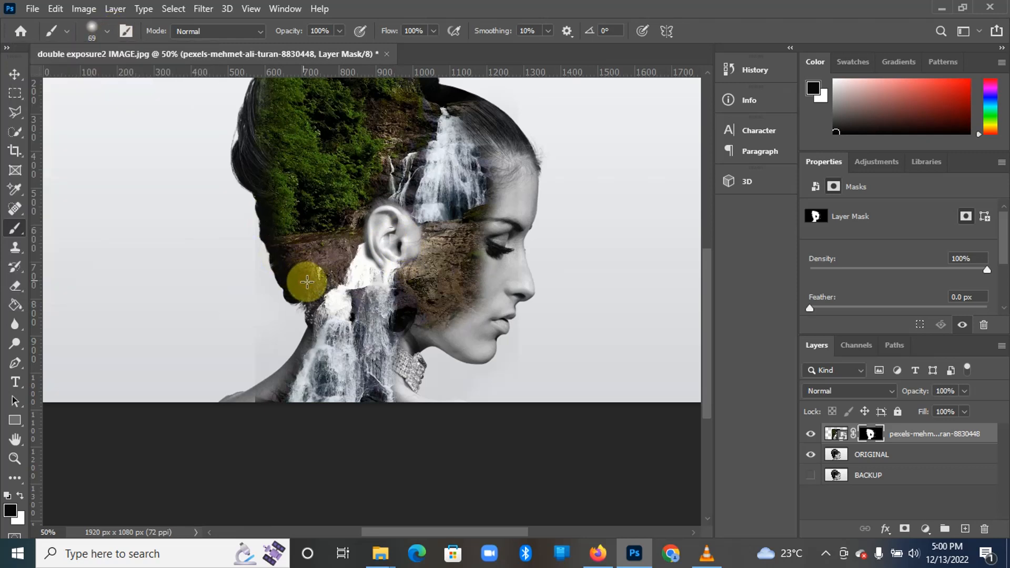
{"action": "left_click_drag", "start_coordinate": [304, 302], "coordinate": [294, 288]}
{"action": "mouse_move", "coordinate": [488, 310]}
{"action": "left_mouse_down"}
{"action": "mouse_move", "coordinate": [435, 332]}
{"action": "mouse_move", "coordinate": [415, 330]}
{"action": "mouse_move", "coordinate": [412, 316]}
{"action": "mouse_move", "coordinate": [447, 332]}
{"action": "left_mouse_up"}
{"action": "mouse_move", "coordinate": [520, 142]}
{"action": "left_mouse_down"}
{"action": "mouse_move", "coordinate": [496, 139]}
{"action": "mouse_move", "coordinate": [486, 113]}
{"action": "left_mouse_up"}
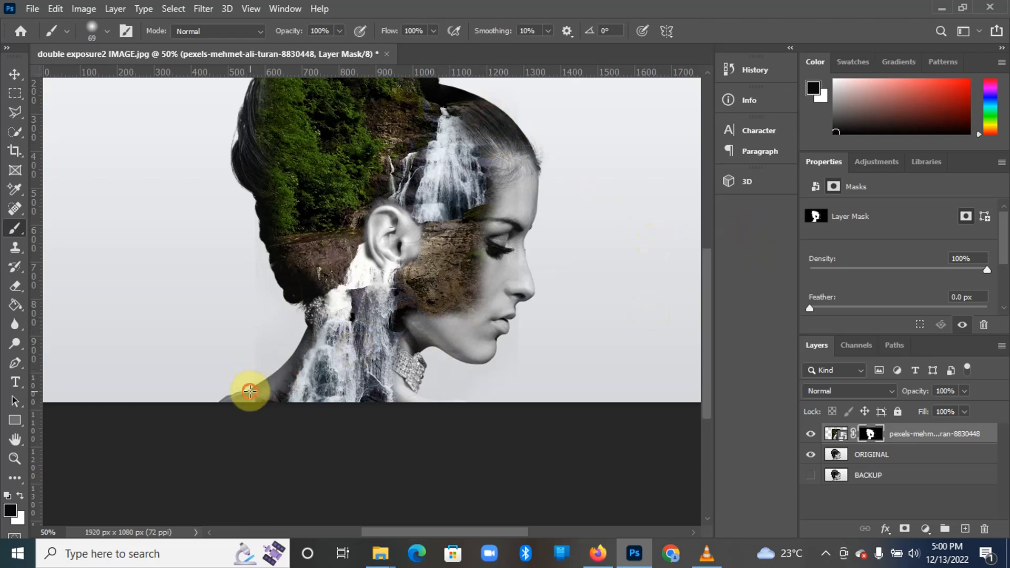
{"action": "left_click_drag", "start_coordinate": [228, 393], "coordinate": [245, 378]}
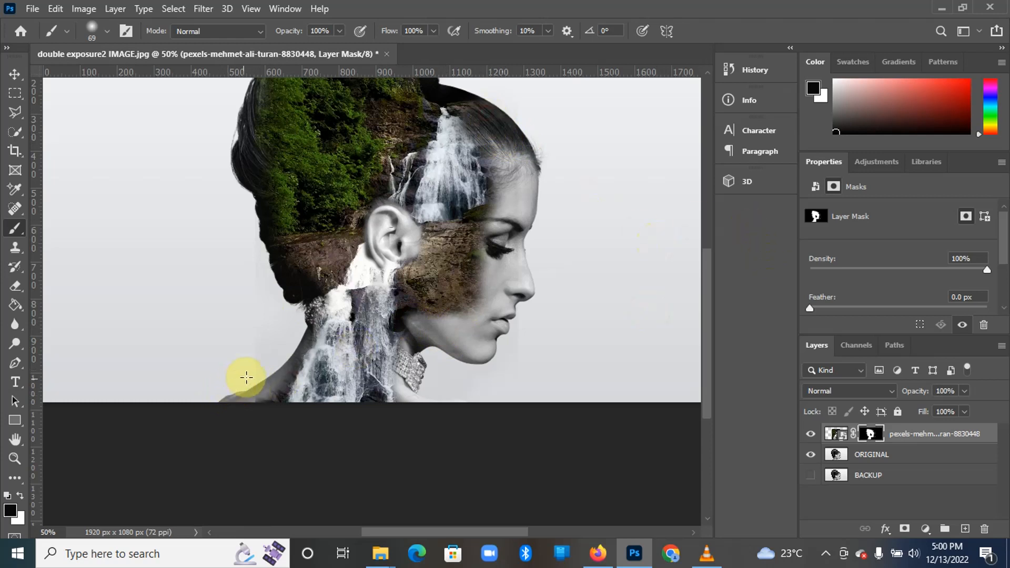
{"action": "left_click_drag", "start_coordinate": [253, 339], "coordinate": [244, 315]}
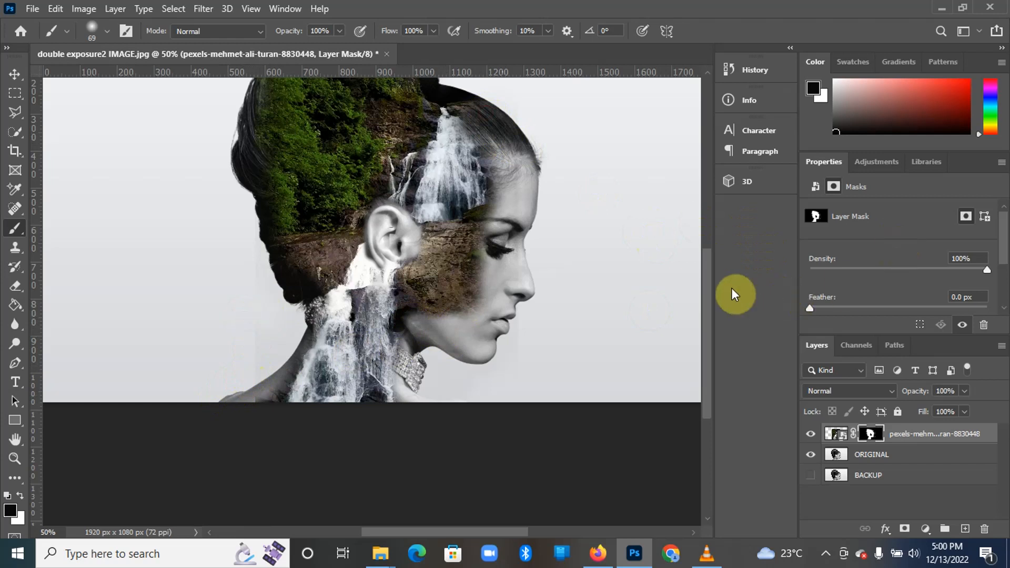
- Show the Timeline and create a video timeline for the document
{"action": "left_click_drag", "start_coordinate": [713, 281], "coordinate": [710, 250]}
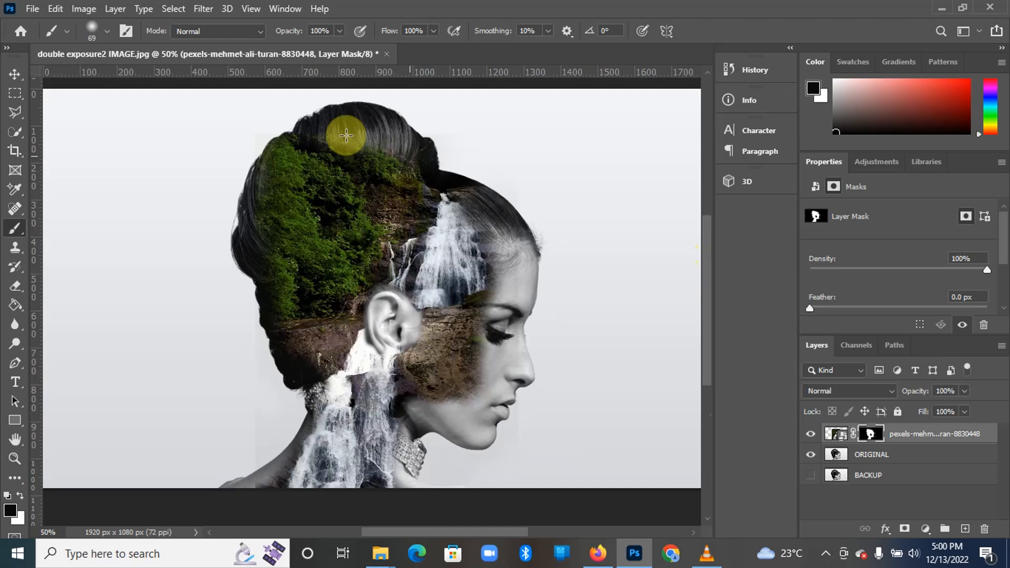
{"action": "left_click", "coordinate": [288, 9]}
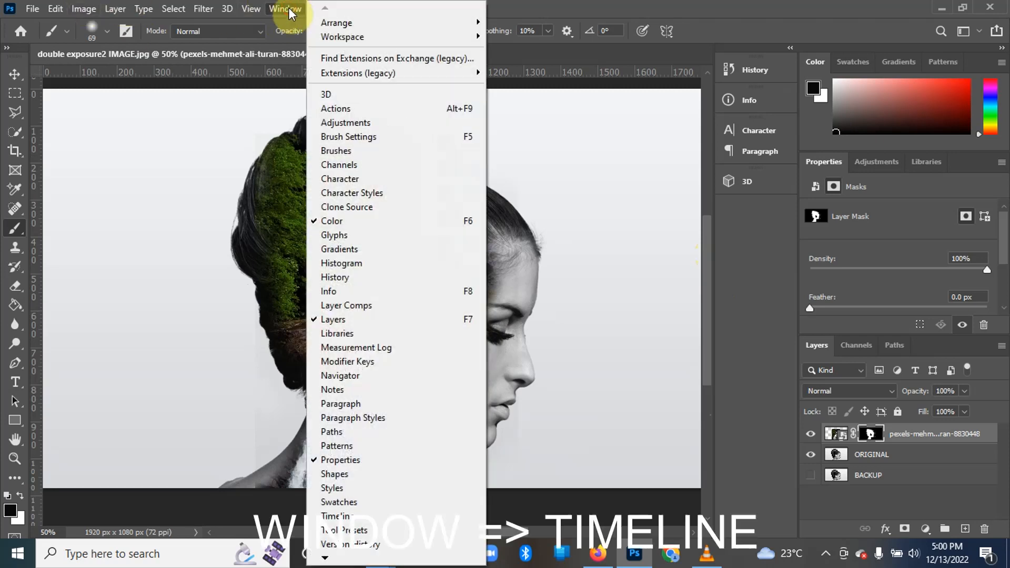
{"action": "left_click", "coordinate": [359, 517]}
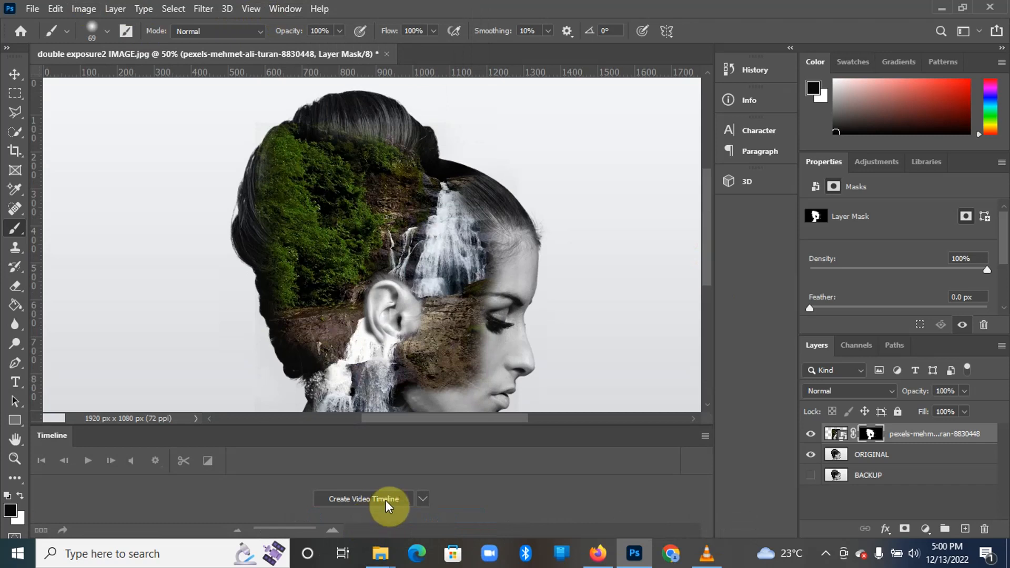
{"action": "left_click", "coordinate": [355, 501]}
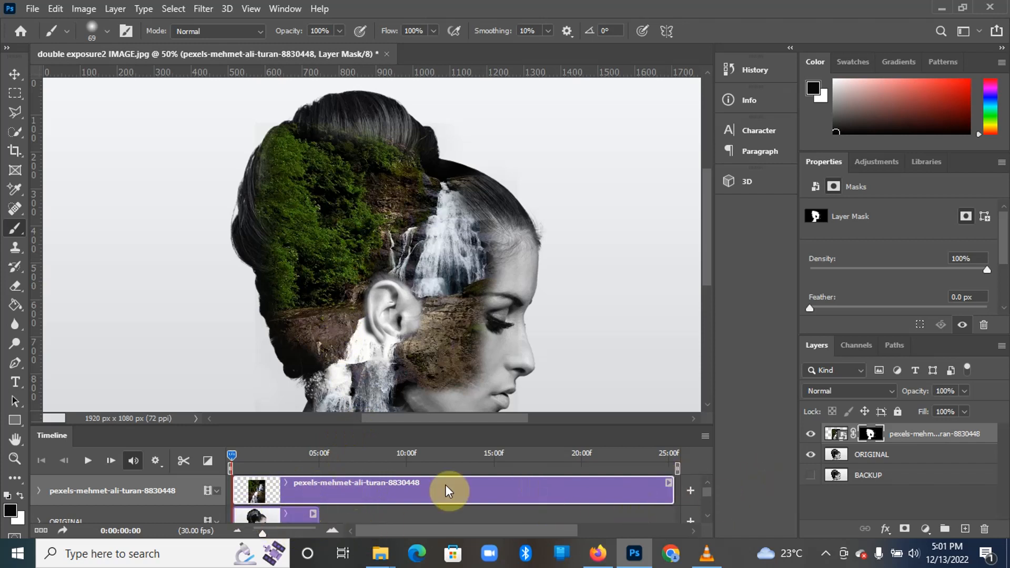
- Trim the end of the waterfall clip to a duration of 05:00 to match the ORIGINAL clip
{"action": "left_click_drag", "start_coordinate": [672, 492], "coordinate": [484, 498]}
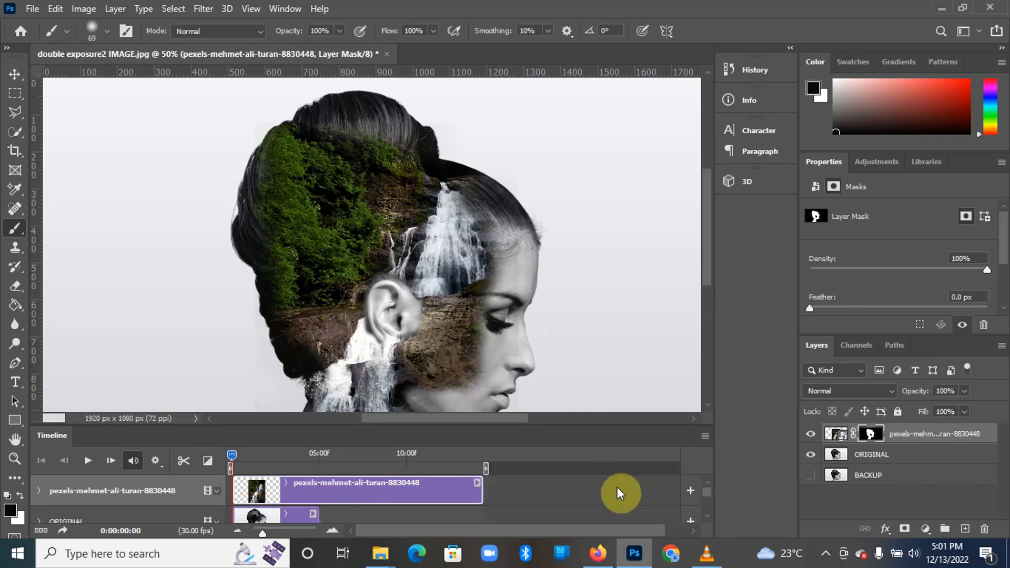
{"action": "left_click_drag", "start_coordinate": [482, 493], "coordinate": [314, 501]}
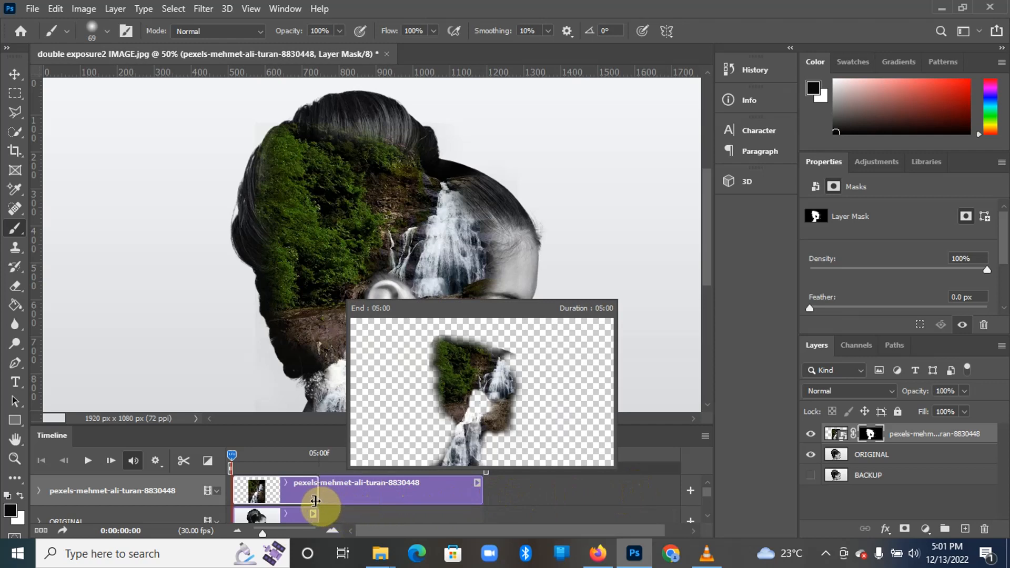
{"action": "left_click_drag", "start_coordinate": [314, 500], "coordinate": [315, 500]}
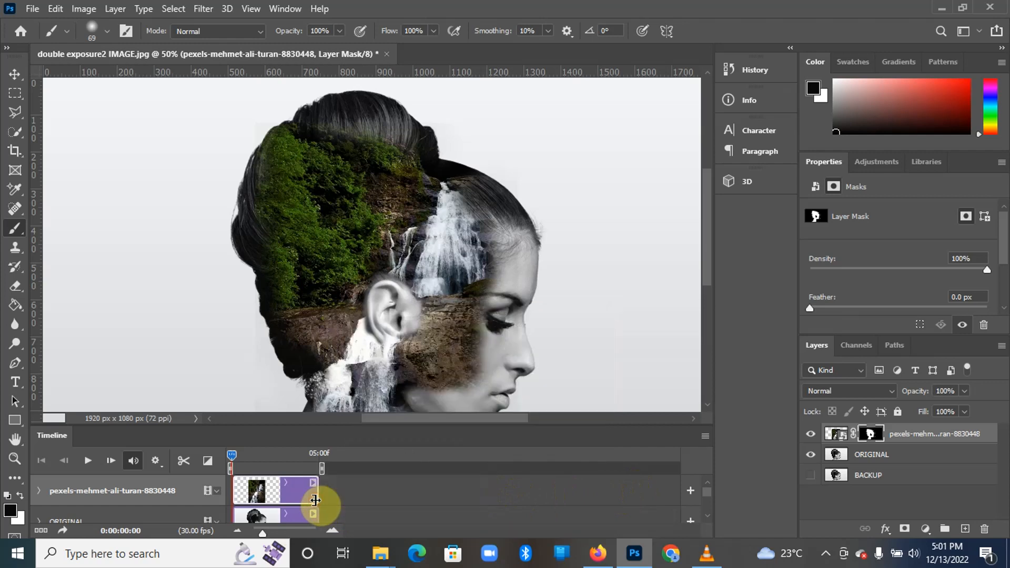
- Play the animation with the full composition in view to check the moving waterfall, and stop the playback
{"action": "left_click", "coordinate": [88, 462]}
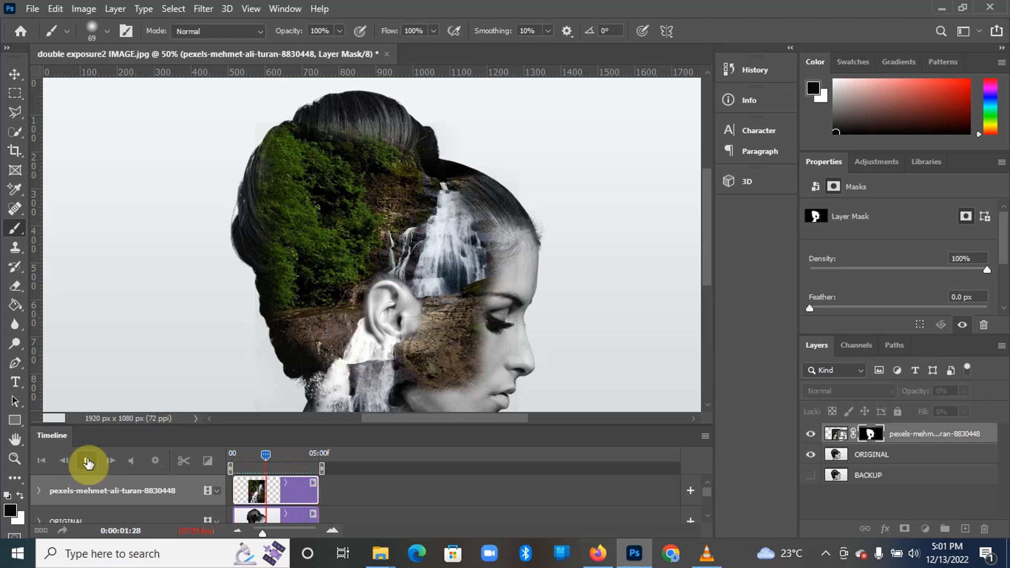
{"action": "left_click", "coordinate": [88, 463]}
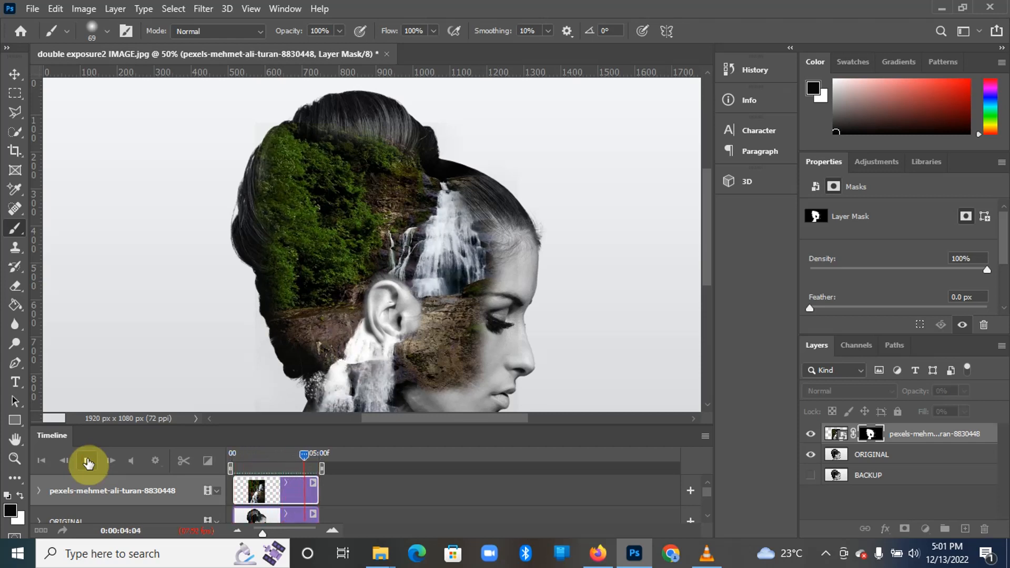
{"action": "left_click_drag", "start_coordinate": [705, 246], "coordinate": [709, 269]}
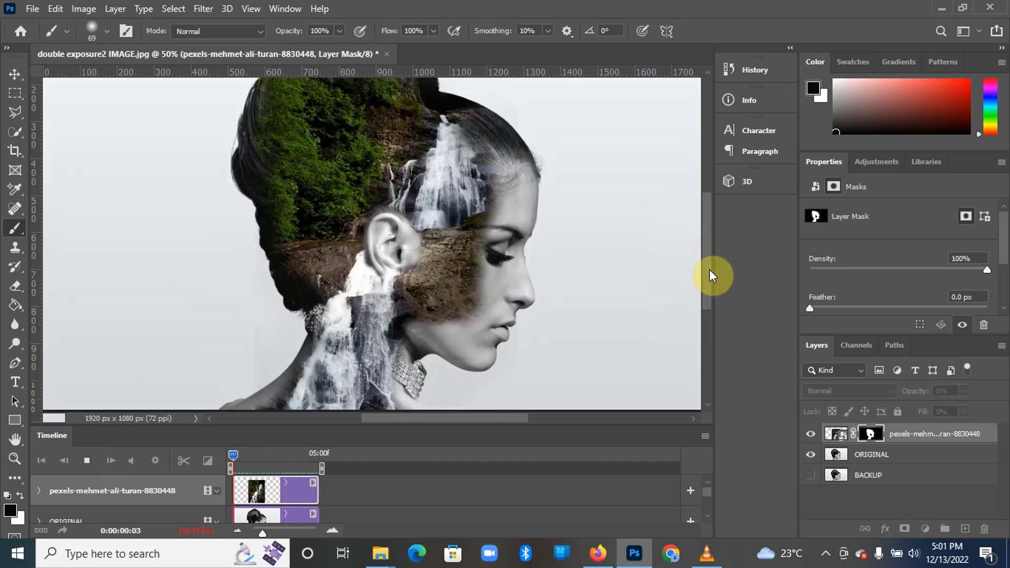
{"action": "key", "text": "ctrl+minus"}
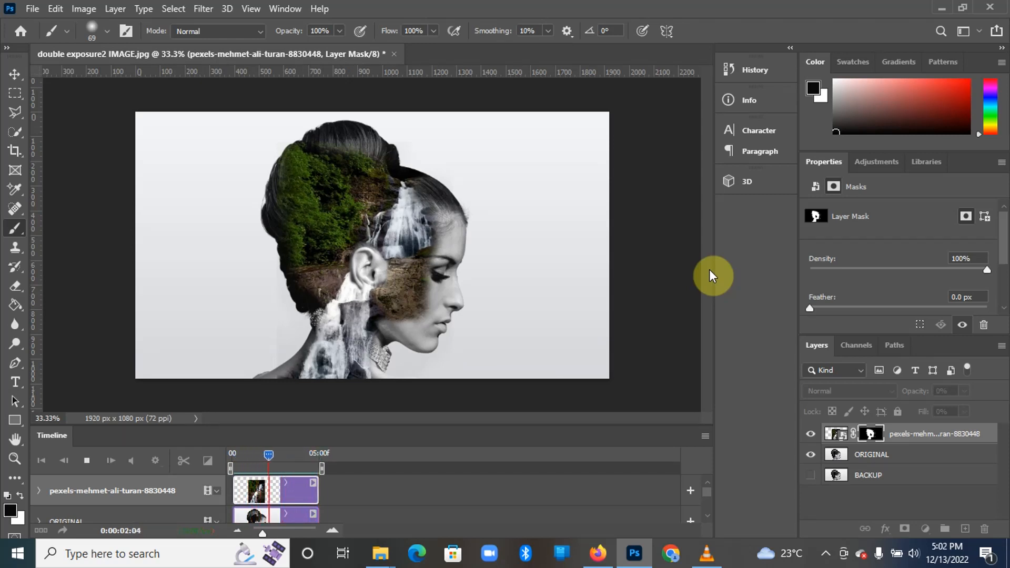
{"action": "left_click", "coordinate": [95, 466]}
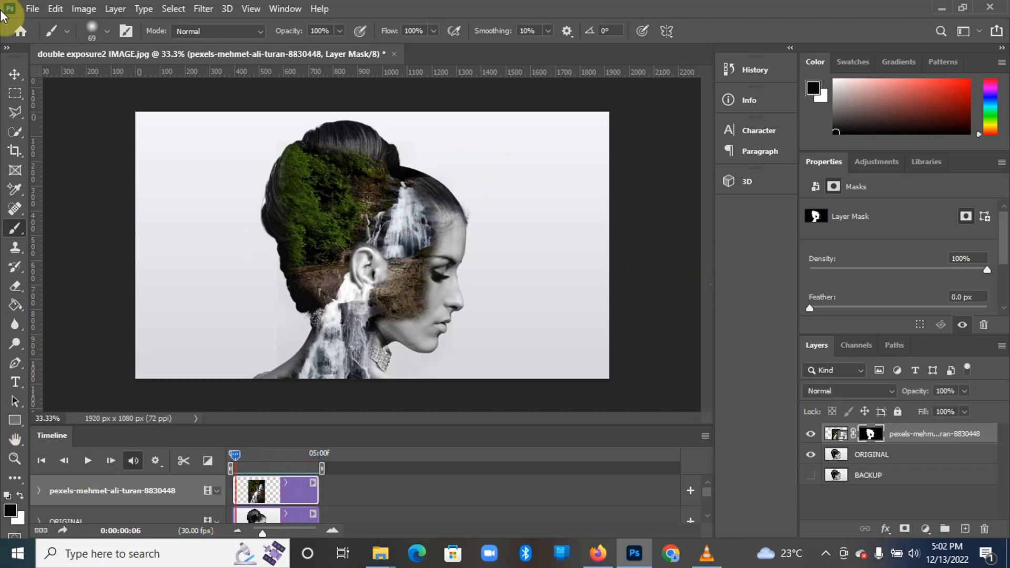
- Render the timeline as a video file named double exposure ANIMATION.mp4
{"action": "left_click", "coordinate": [34, 11]}
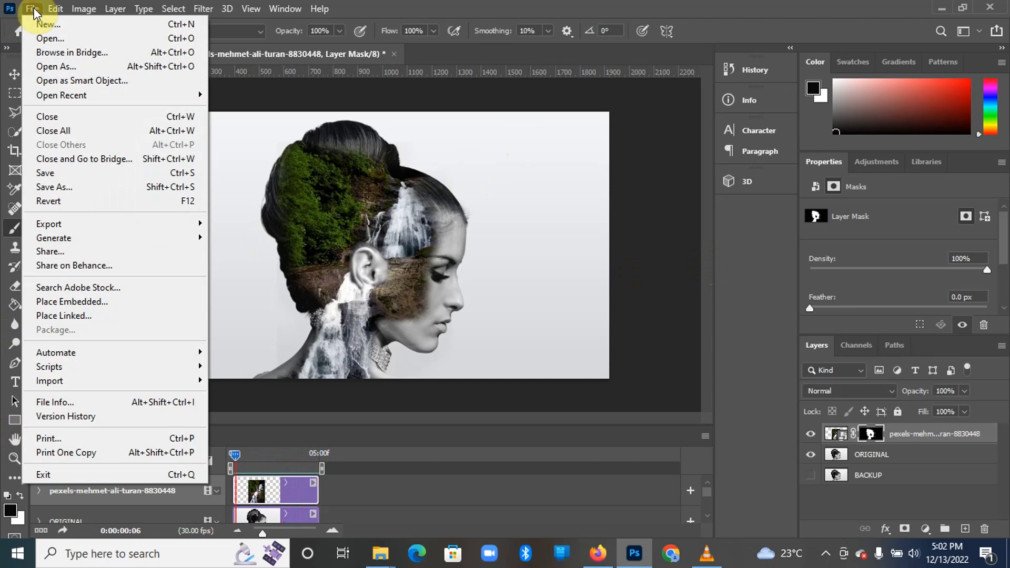
{"action": "mouse_move", "coordinate": [62, 224]}
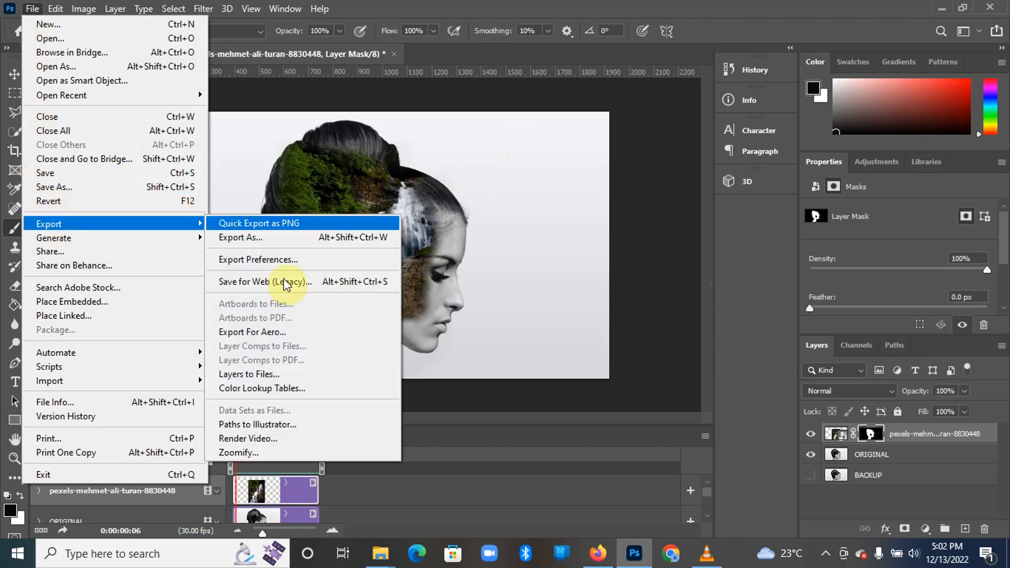
{"action": "left_click", "coordinate": [256, 438]}
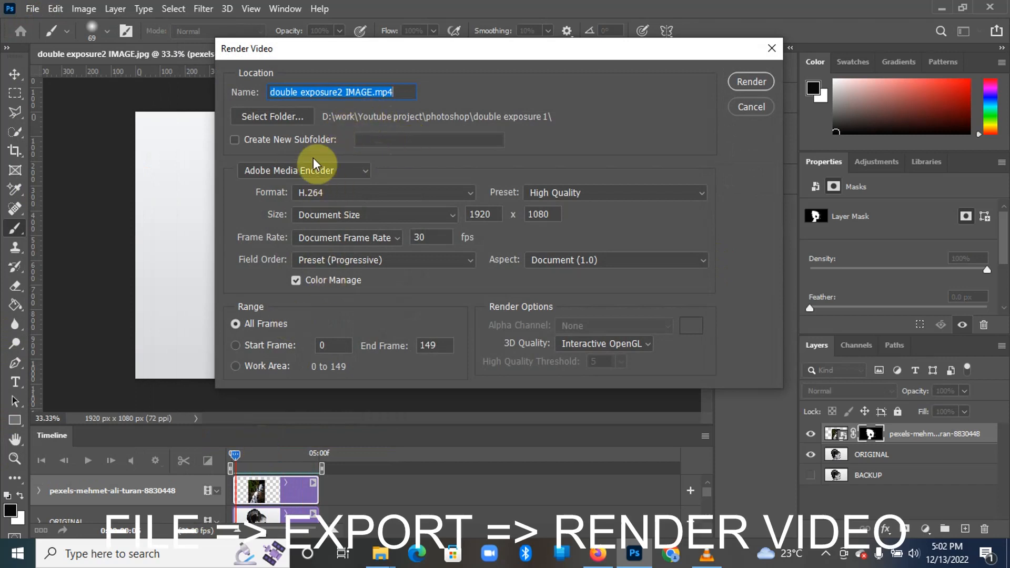
{"action": "left_click", "coordinate": [369, 93]}
{"action": "left_click_drag", "start_coordinate": [371, 91], "coordinate": [341, 92]}
{"action": "key", "text": "BackSpace"}
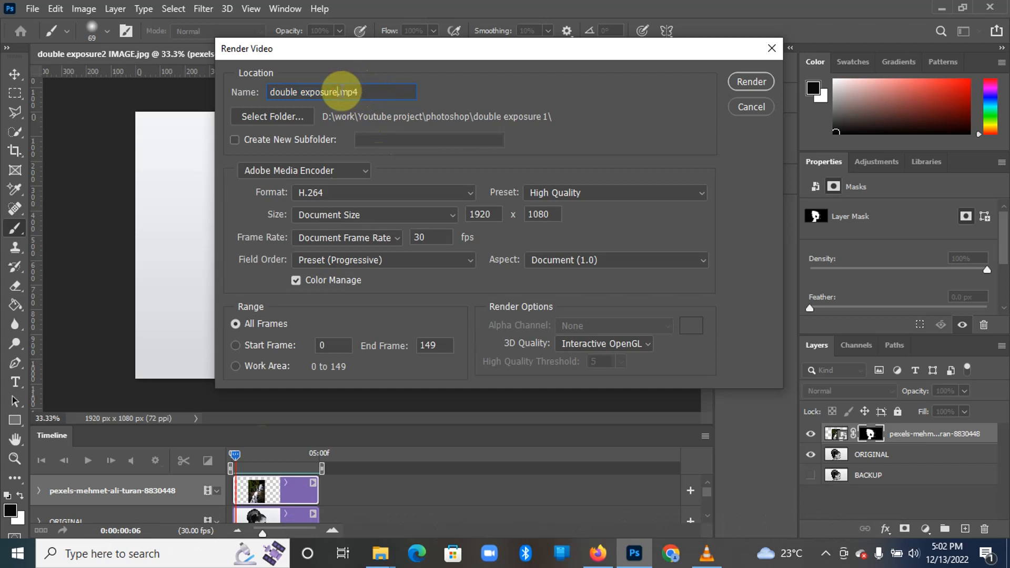
{"action": "type", "text": "ANIMATION"}
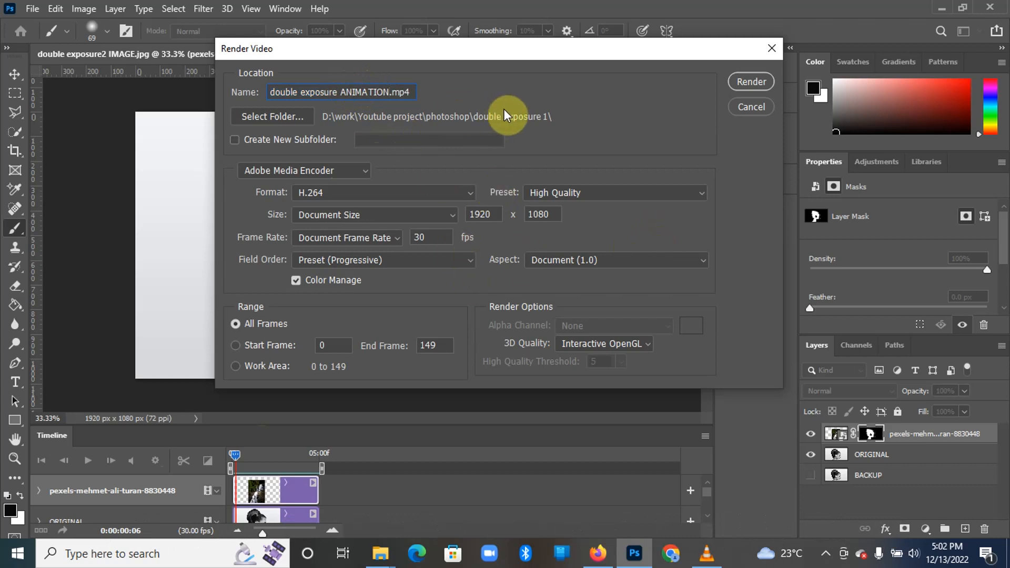
{"action": "left_click", "coordinate": [747, 83]}
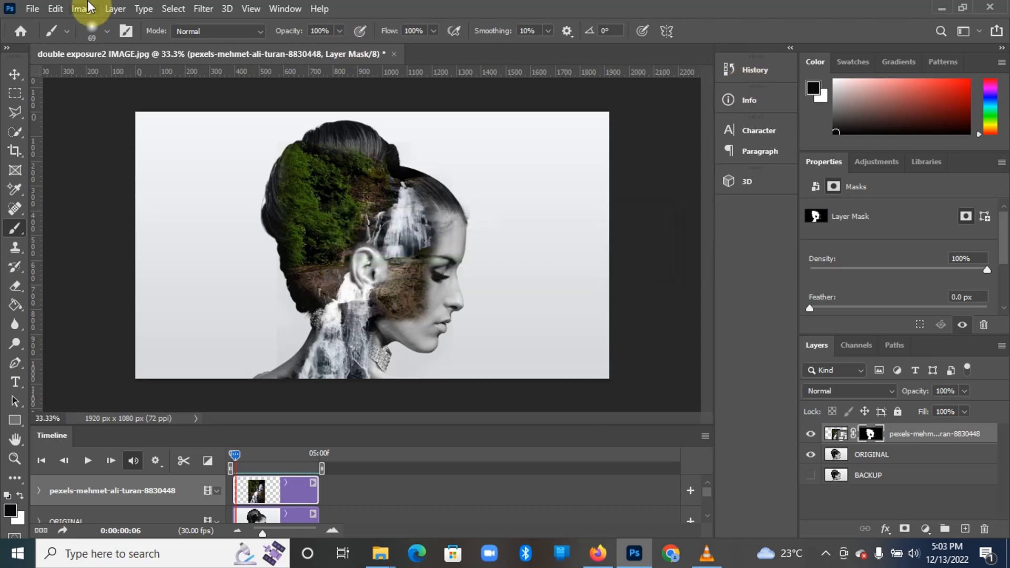
- Start a Save for Web (Legacy) export of the animation as a GIF with looping set to Forever
{"action": "left_click", "coordinate": [36, 7]}
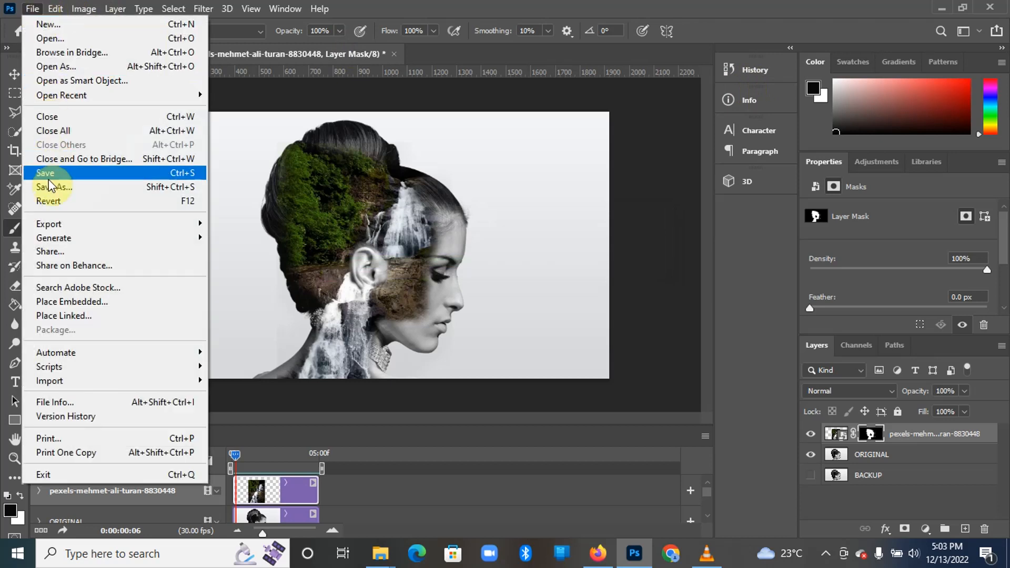
{"action": "mouse_move", "coordinate": [55, 224]}
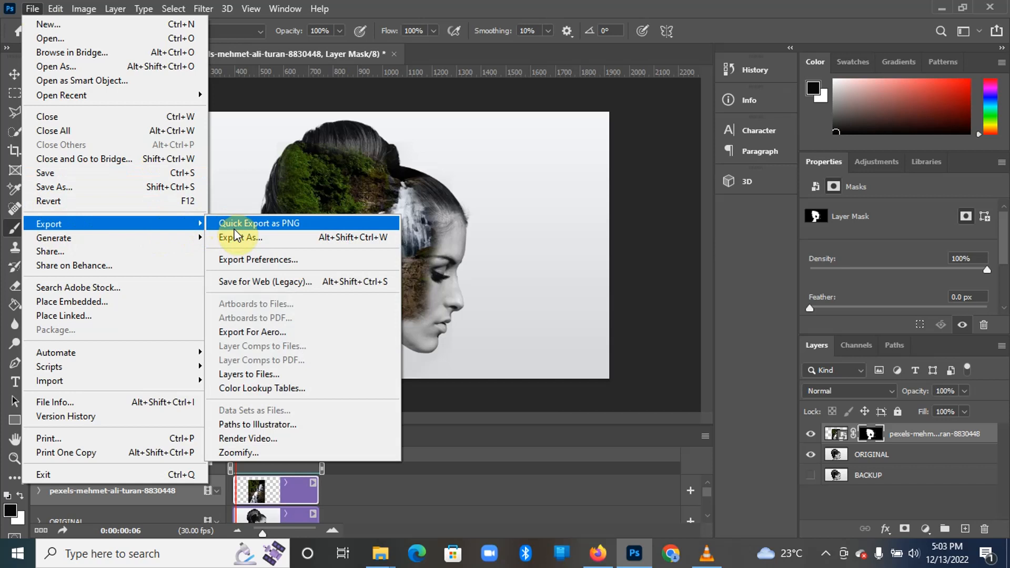
{"action": "left_click", "coordinate": [246, 284]}
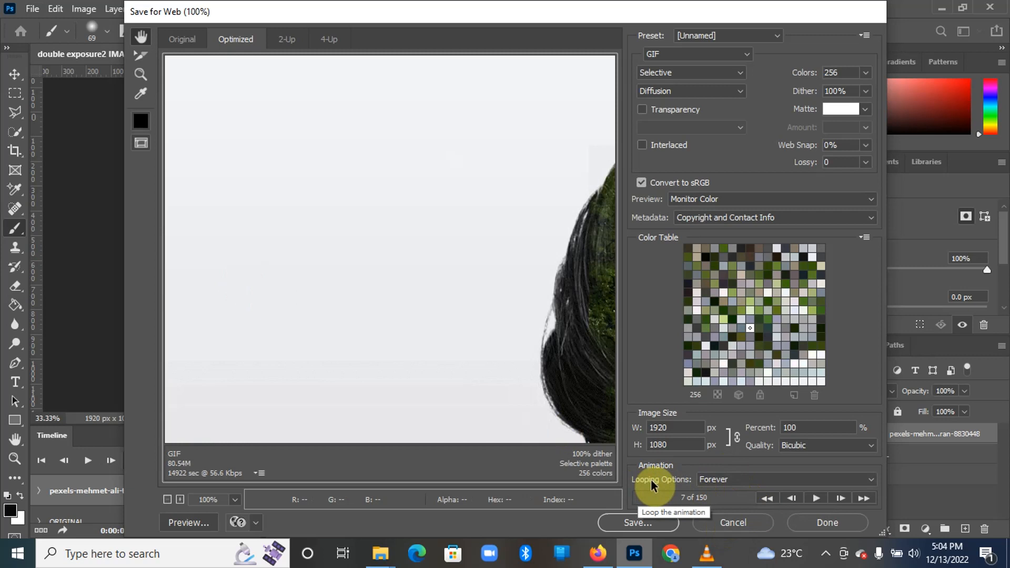
{"action": "left_click", "coordinate": [873, 480]}
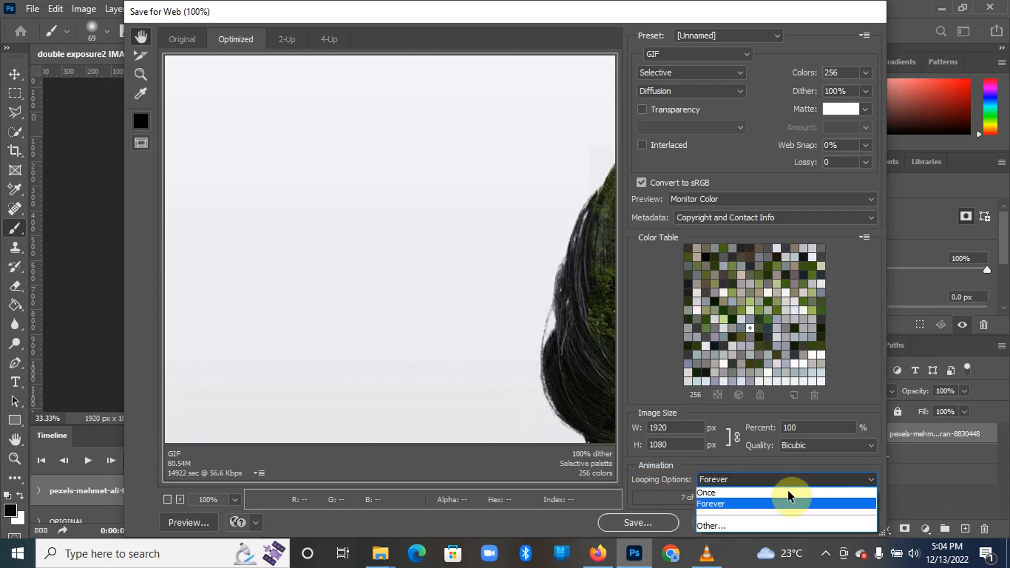
{"action": "left_click", "coordinate": [713, 505]}
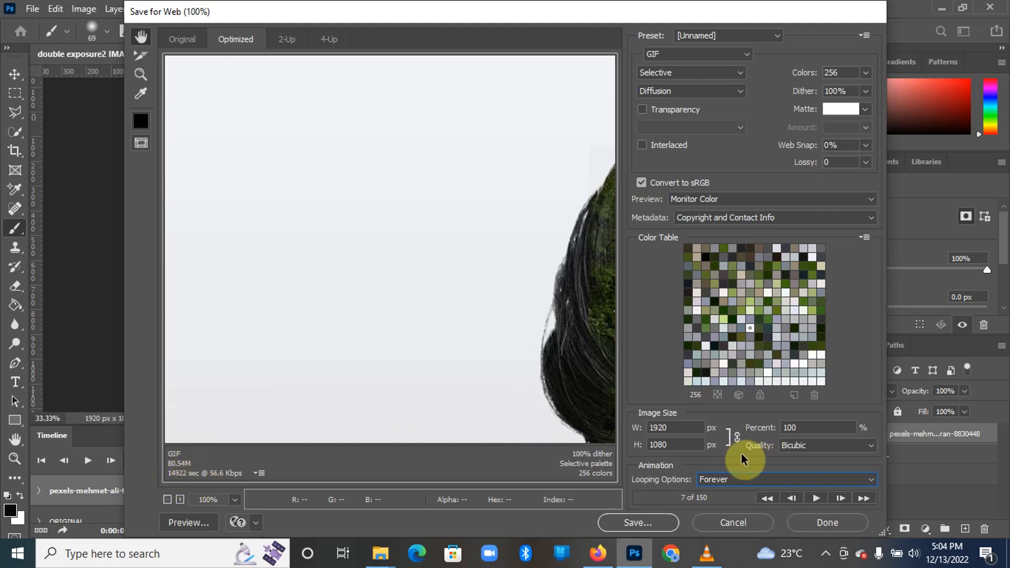
- Set the exported GIF's height to 400 px, keeping width and height linked
{"action": "left_click", "coordinate": [680, 445]}
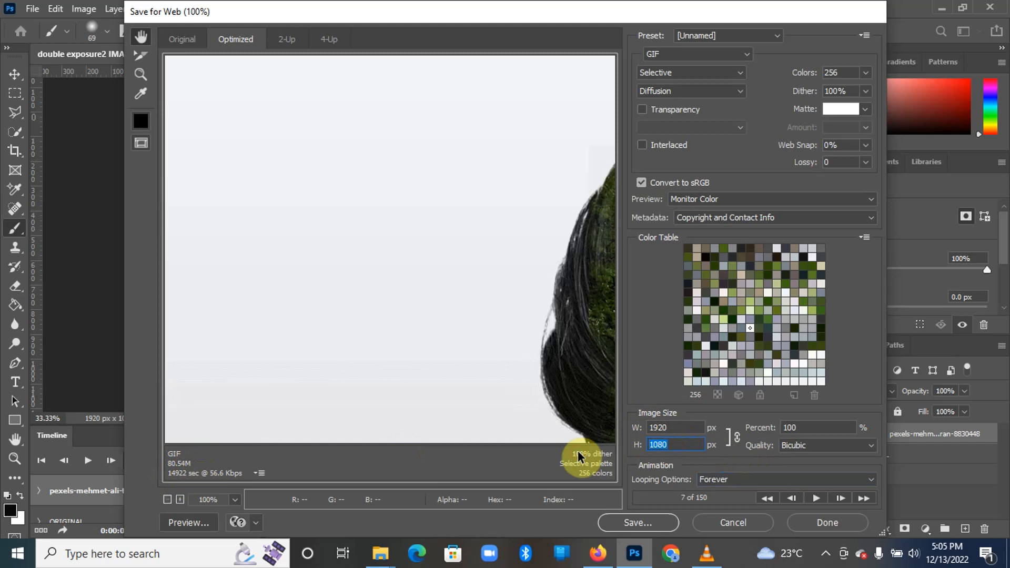
{"action": "type", "text": "5"}
{"action": "type", "text": "00"}
{"action": "key", "text": "BackSpace"}
{"action": "key", "text": "BackSpace"}
{"action": "key", "text": "BackSpace"}
{"action": "type", "text": "400"}
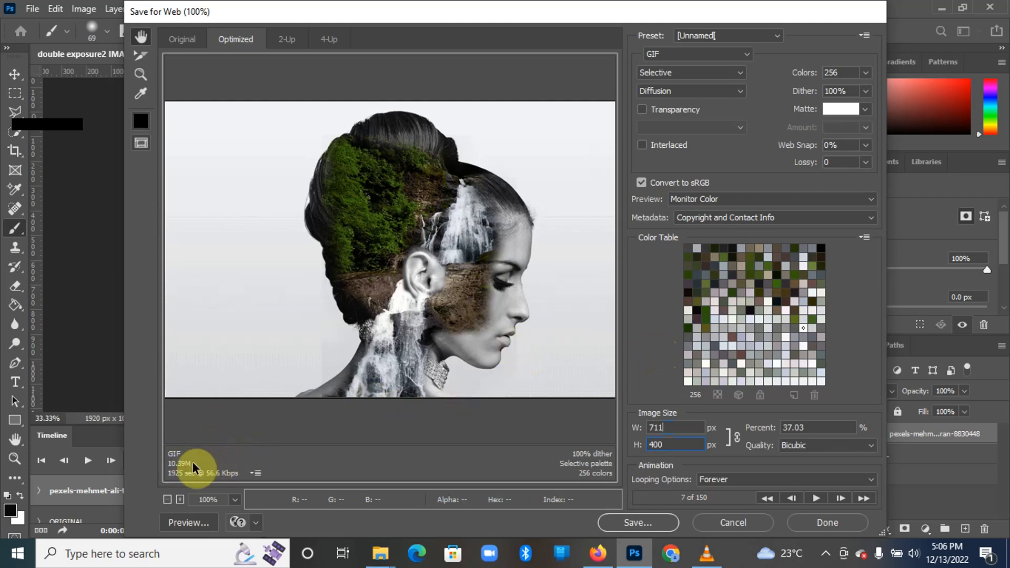
- Save the optimized GIF as double-exposure ANIMATION in the double exposure 1 folder, with the format Images Only
{"action": "left_click", "coordinate": [637, 524]}
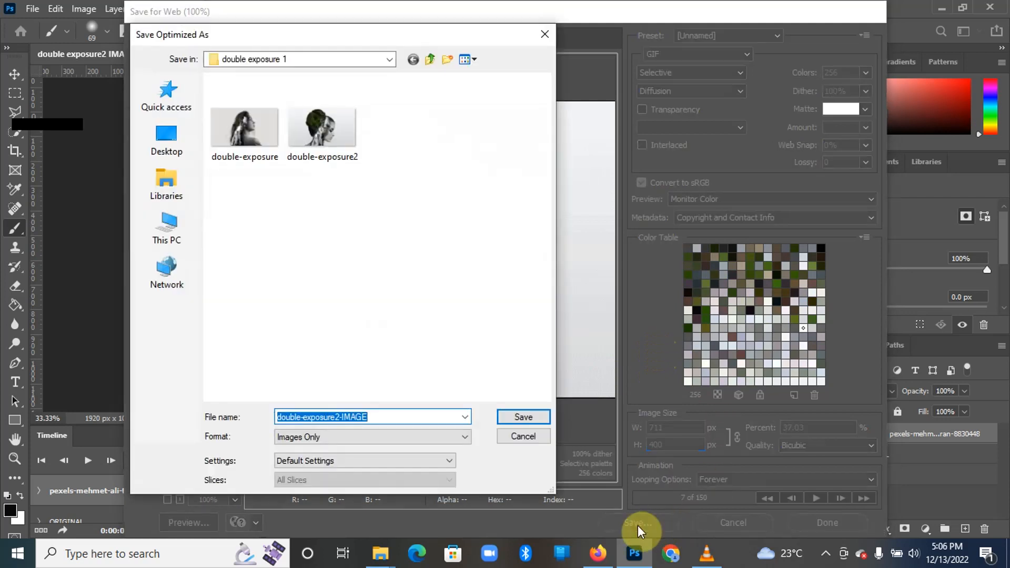
{"action": "left_click", "coordinate": [374, 419]}
{"action": "left_click_drag", "start_coordinate": [369, 419], "coordinate": [341, 419]}
{"action": "key", "text": "BackSpace"}
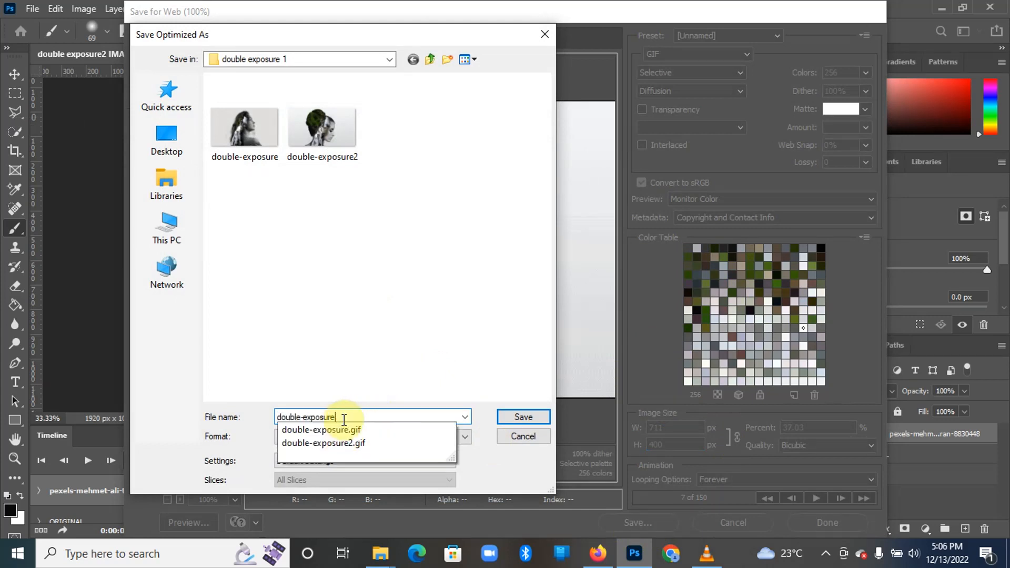
{"action": "type", "text": "ANIMATI"}
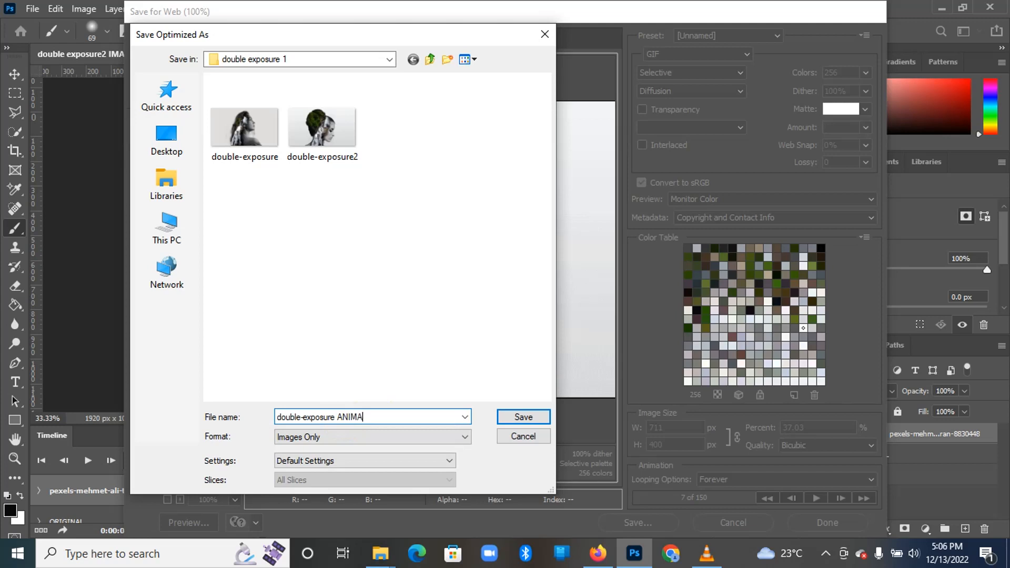
{"action": "type", "text": "ON"}
{"action": "left_click", "coordinate": [511, 419]}
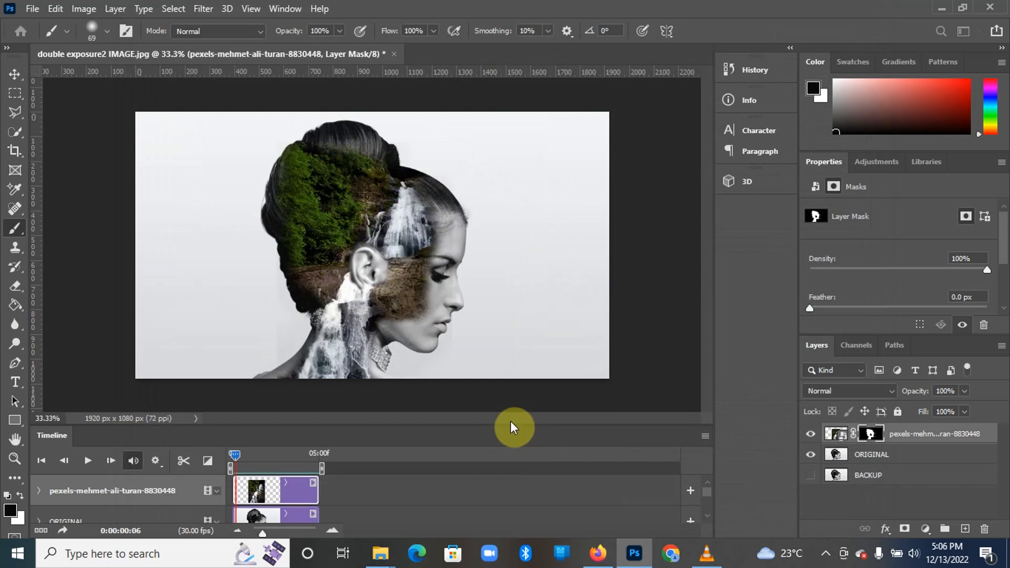
- Play the double exposure animation in the timeline once more to review it, and stop the playback
{"action": "left_click", "coordinate": [89, 465]}
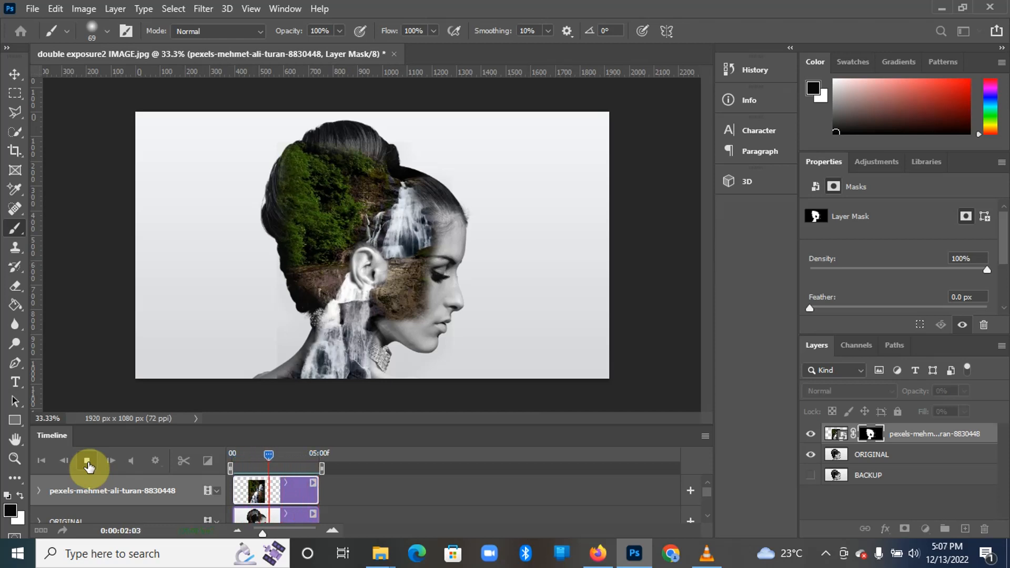
{"action": "left_click", "coordinate": [88, 464]}
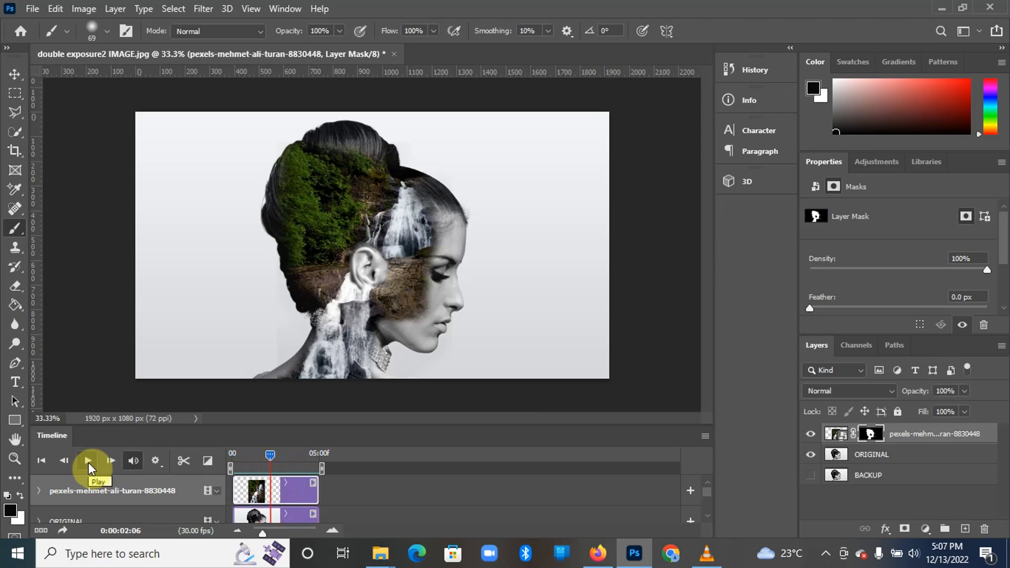